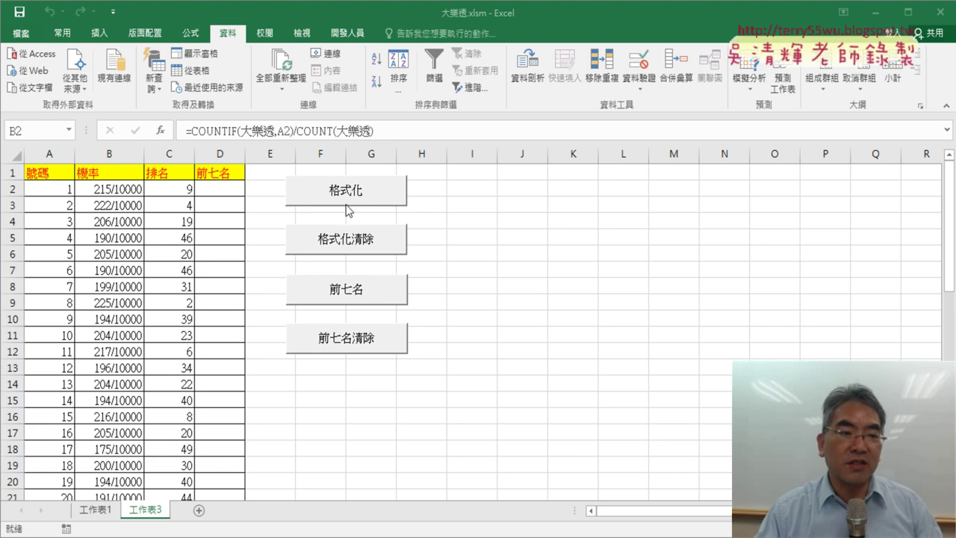
Run the 格式化 macro, clear it with 格式化清除, then reapply it to highlight A3, A9 and A12 yellow
{"action": "left_click", "coordinate": [362, 200]}
{"action": "left_click", "coordinate": [365, 199]}
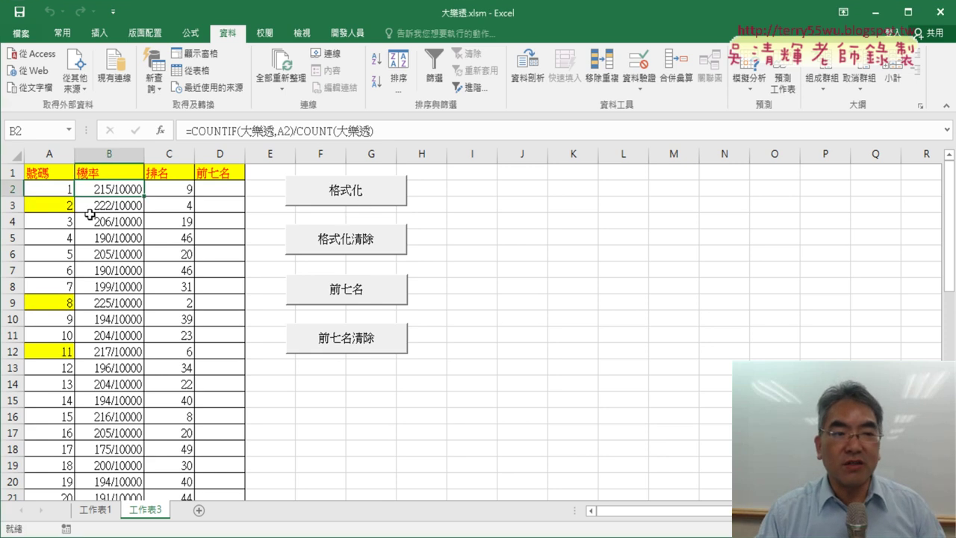
{"action": "left_click", "coordinate": [348, 243]}
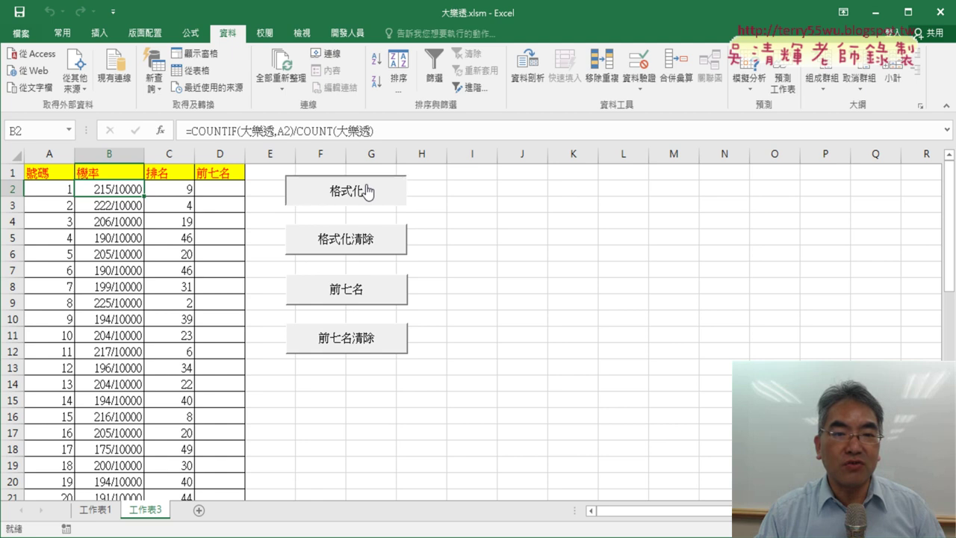
{"action": "left_click", "coordinate": [357, 191]}
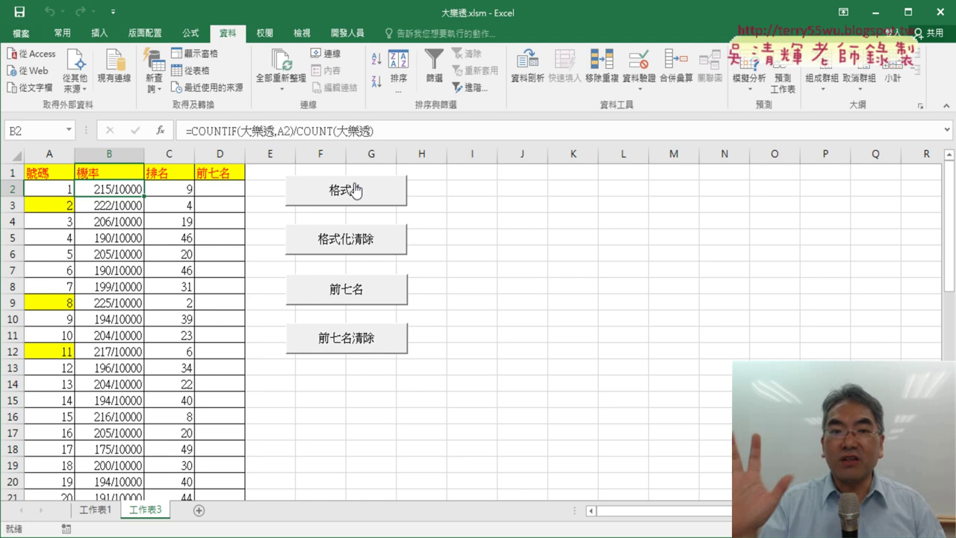
Switch to the Home tab and view the Conditional Formatting options, closing them without changes
{"action": "left_click", "coordinate": [68, 39]}
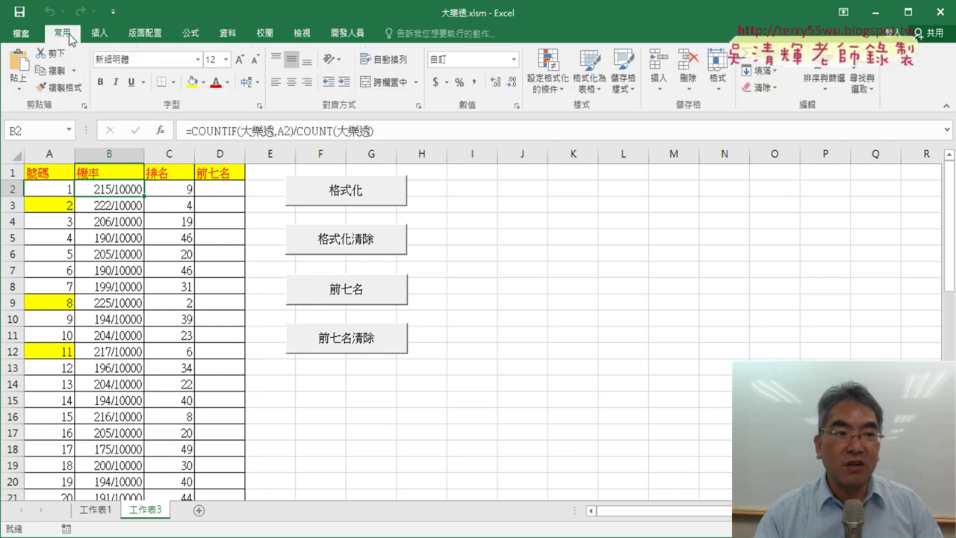
{"action": "left_click", "coordinate": [564, 91]}
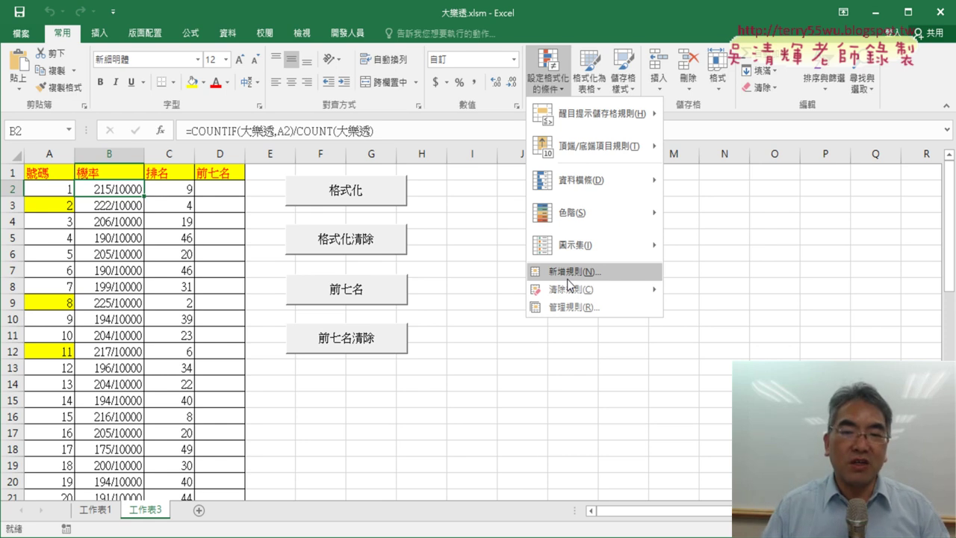
{"action": "left_click", "coordinate": [448, 252]}
{"action": "left_click", "coordinate": [452, 251]}
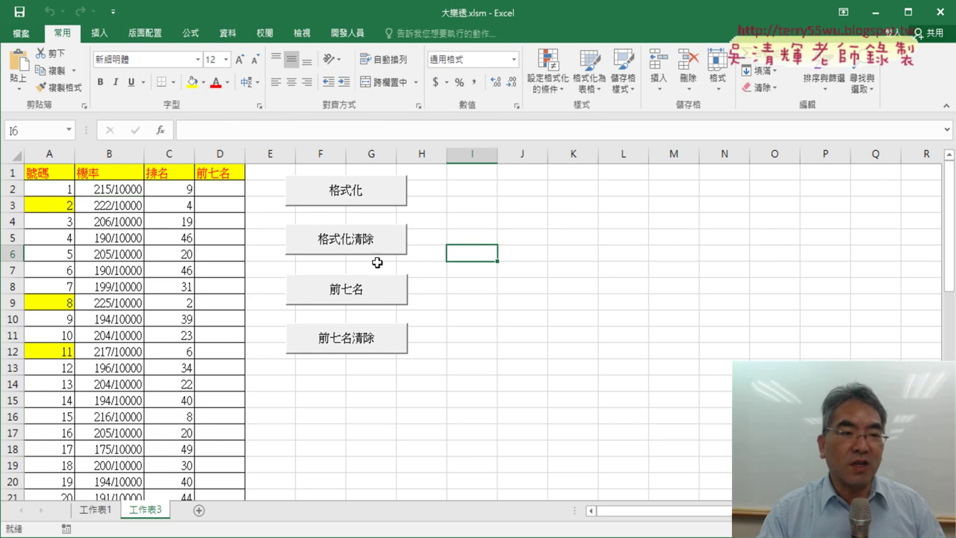
{"action": "left_click", "coordinate": [122, 190]}
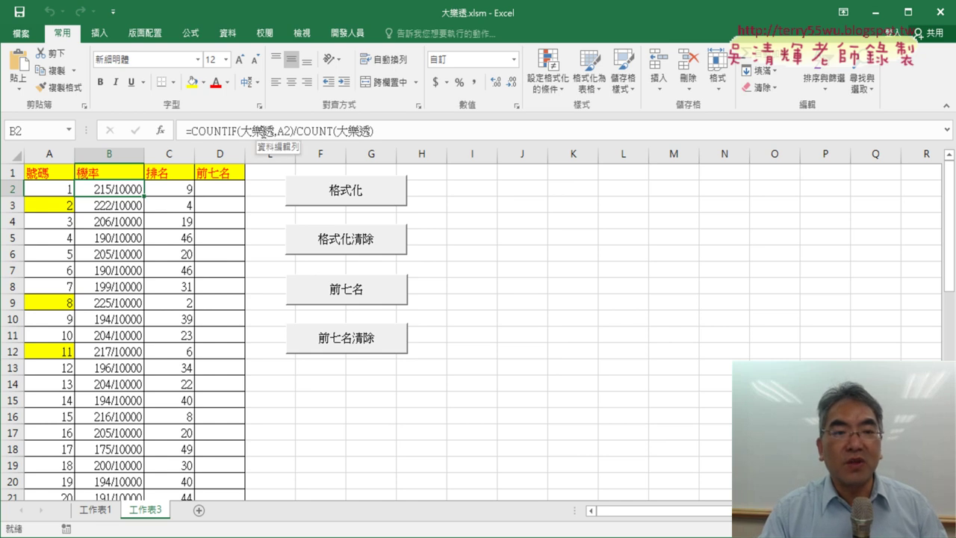
{"action": "left_click", "coordinate": [210, 133]}
{"action": "left_click", "coordinate": [159, 130]}
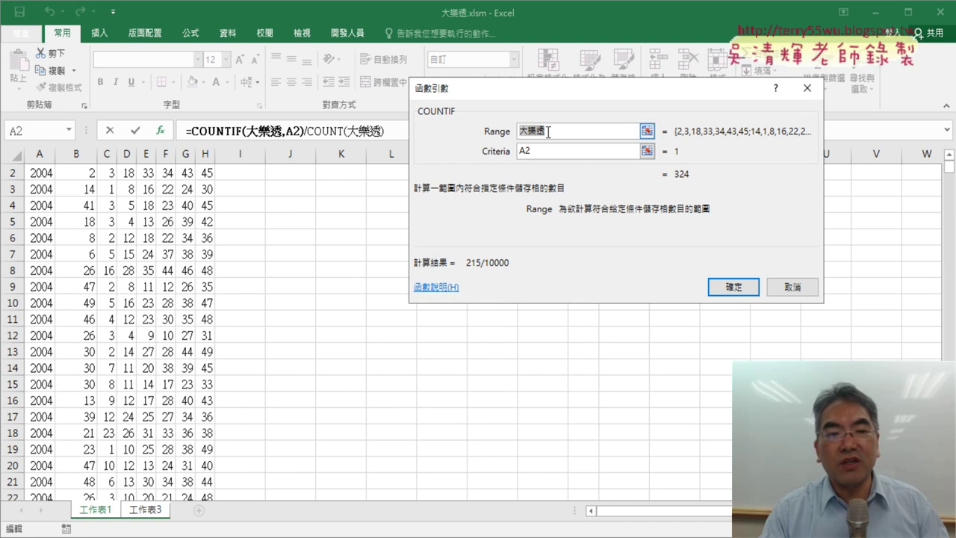
{"action": "scroll", "coordinate": [89, 187], "scroll_direction": "up", "scroll_amount": 1}
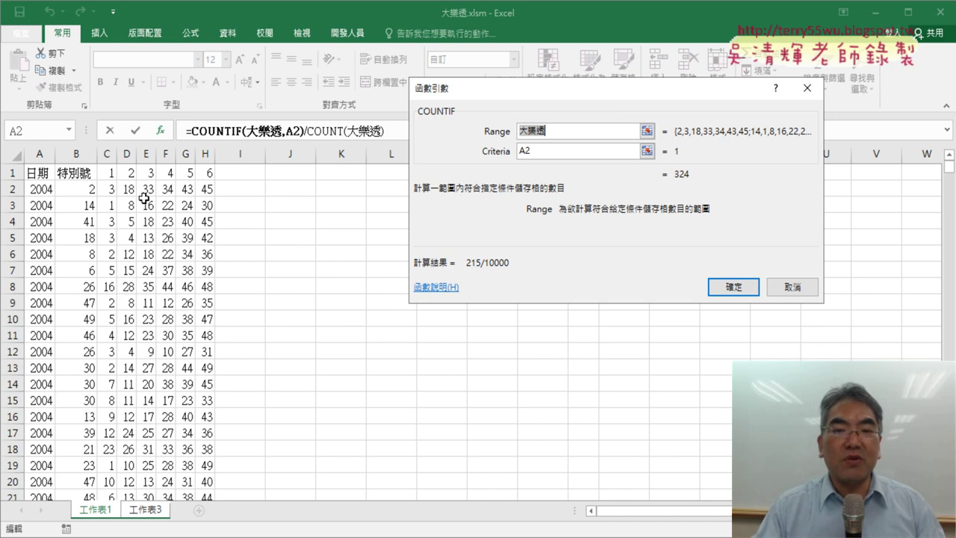
{"action": "left_click", "coordinate": [519, 153]}
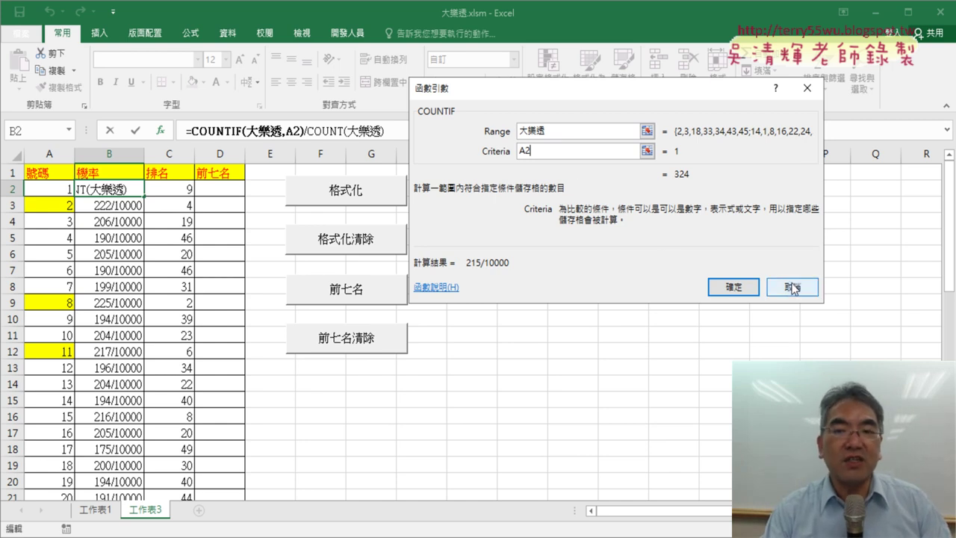
{"action": "left_click", "coordinate": [734, 287]}
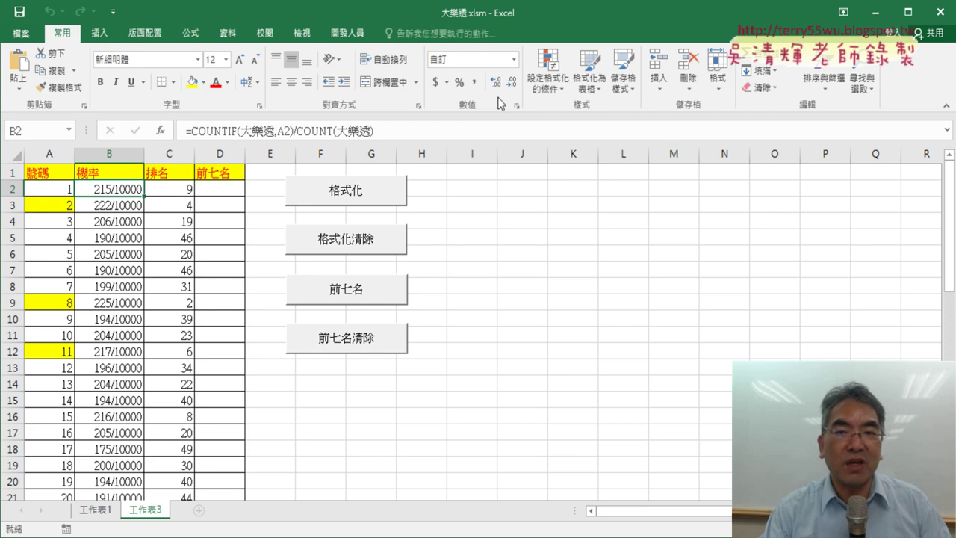
{"action": "left_click", "coordinate": [552, 88]}
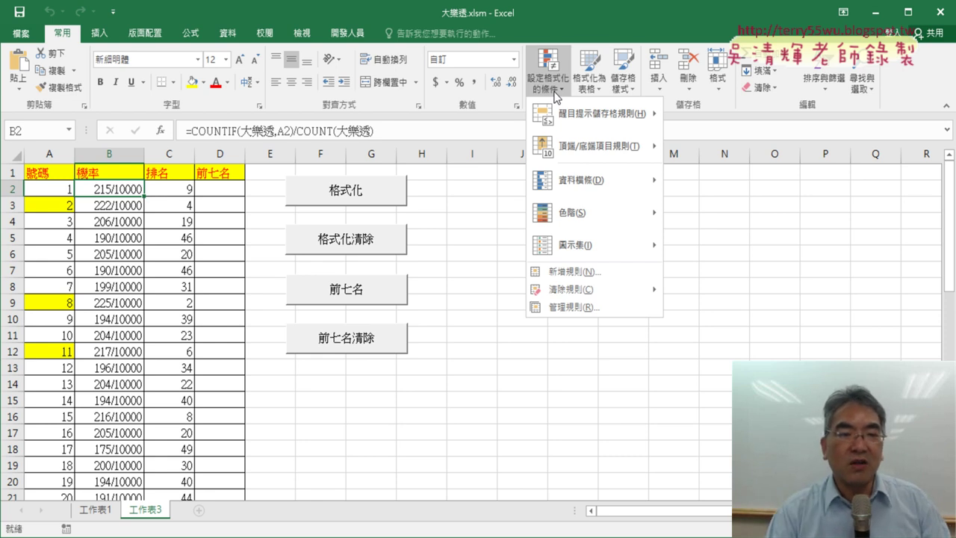
{"action": "left_click", "coordinate": [110, 195]}
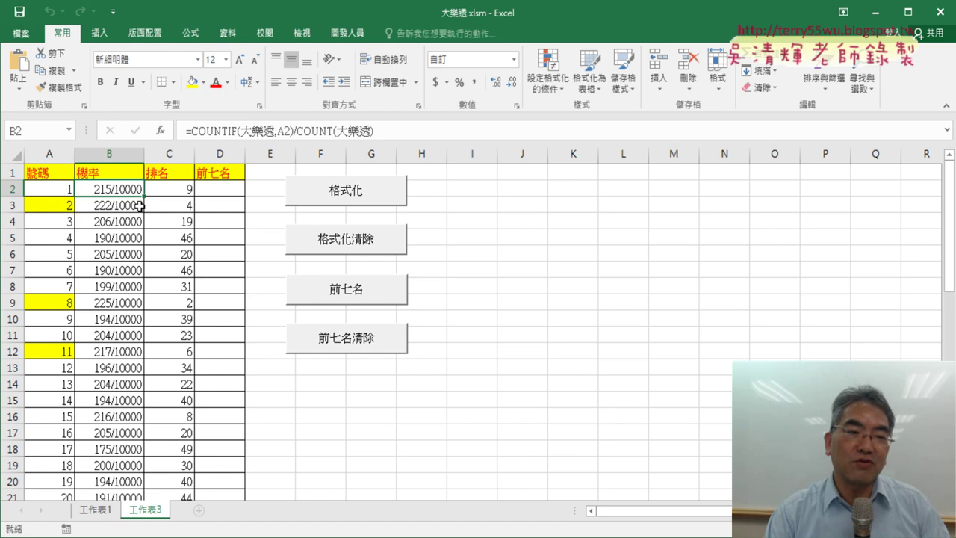
{"action": "right_click", "coordinate": [128, 189]}
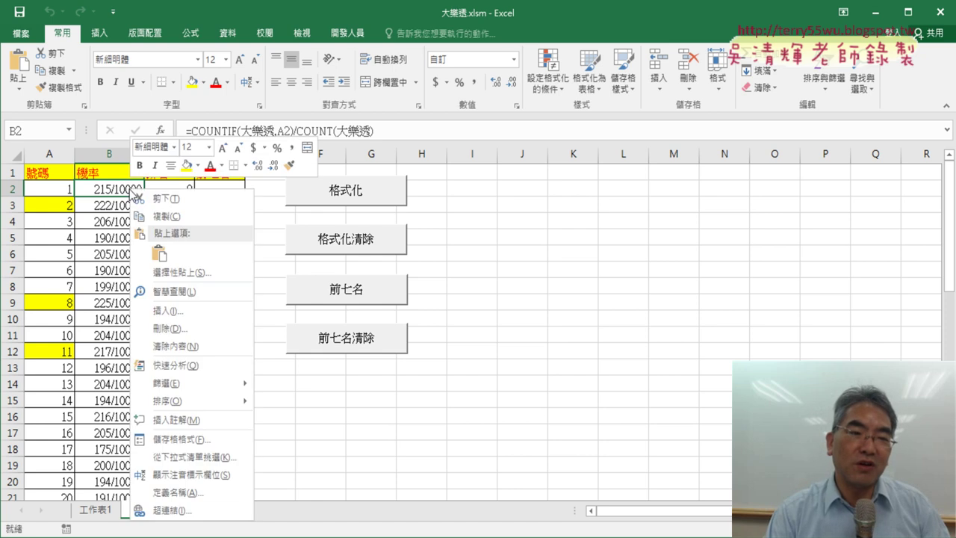
{"action": "left_click", "coordinate": [210, 441]}
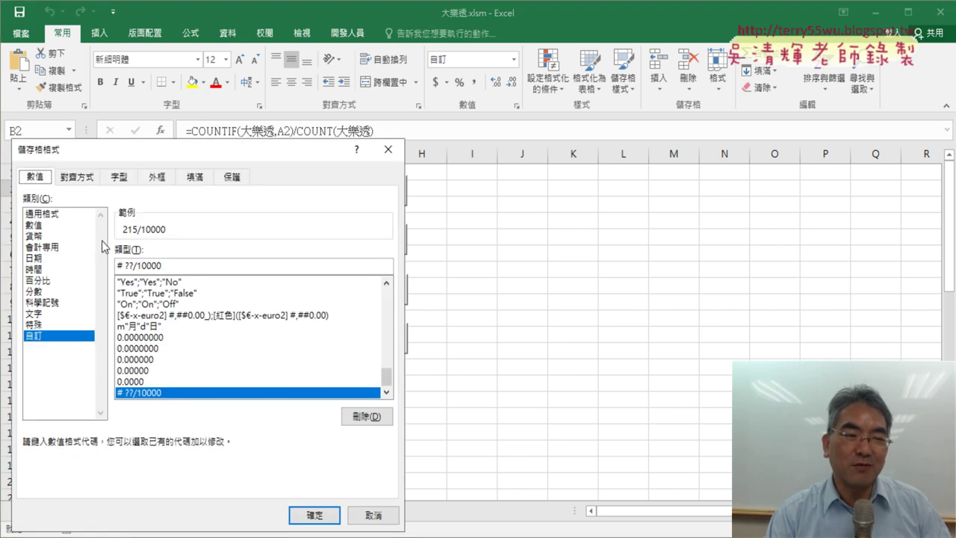
{"action": "left_click", "coordinate": [70, 215]}
{"action": "left_click", "coordinate": [312, 517]}
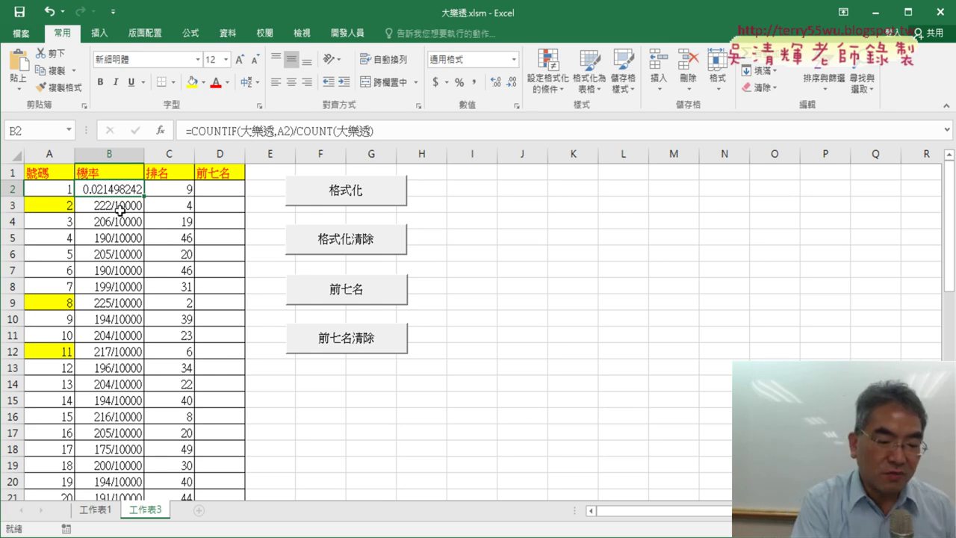
{"action": "key", "text": "ctrl+z"}
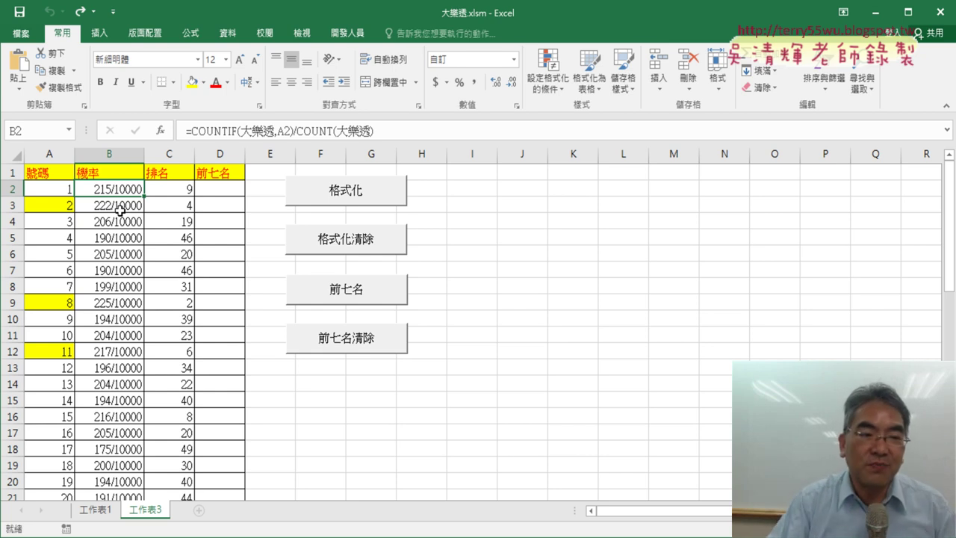
{"action": "left_click", "coordinate": [362, 250]}
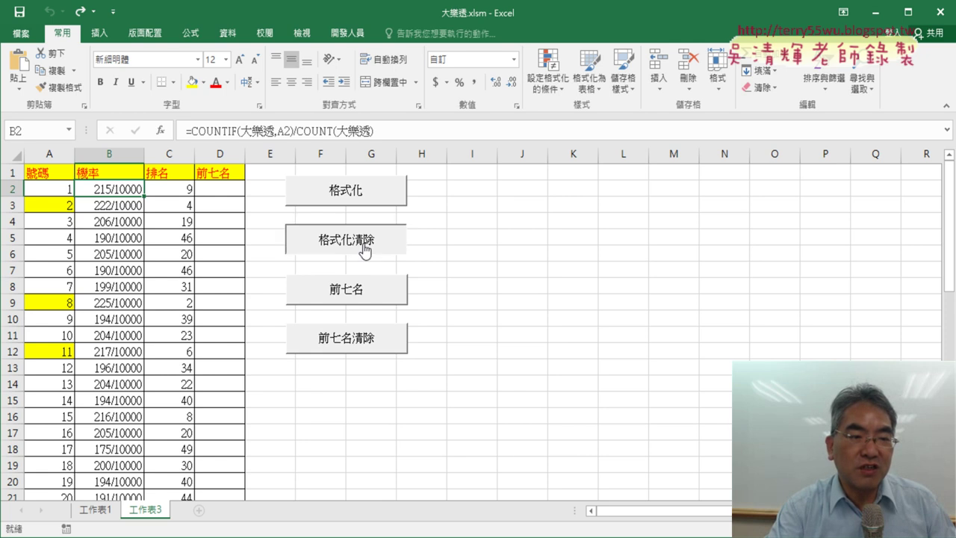
{"action": "left_click", "coordinate": [366, 193]}
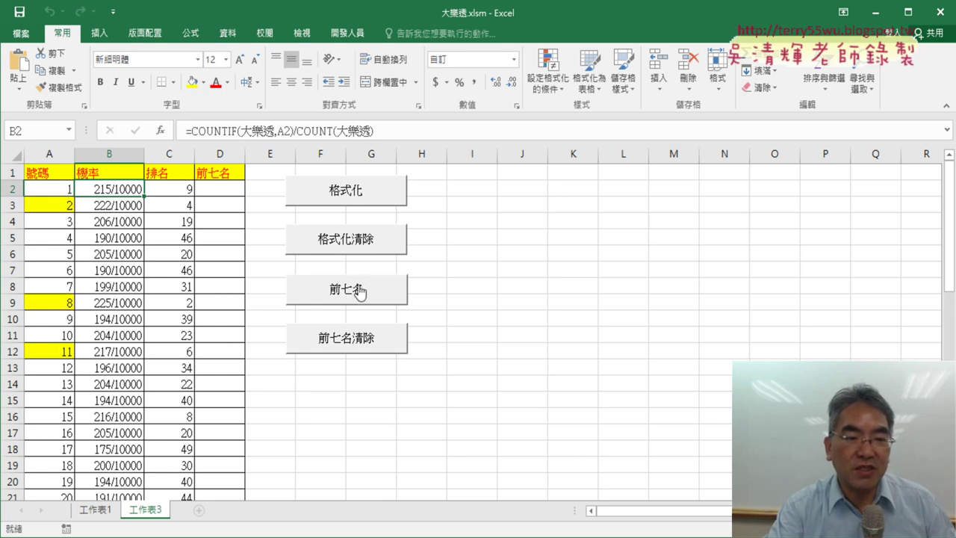
{"action": "left_click_drag", "start_coordinate": [216, 188], "coordinate": [219, 289]}
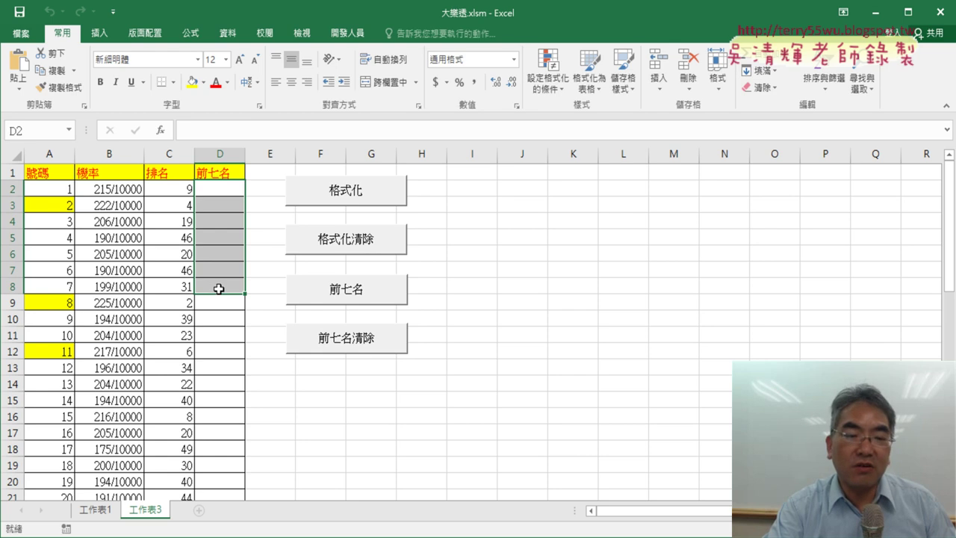
{"action": "left_click", "coordinate": [354, 298]}
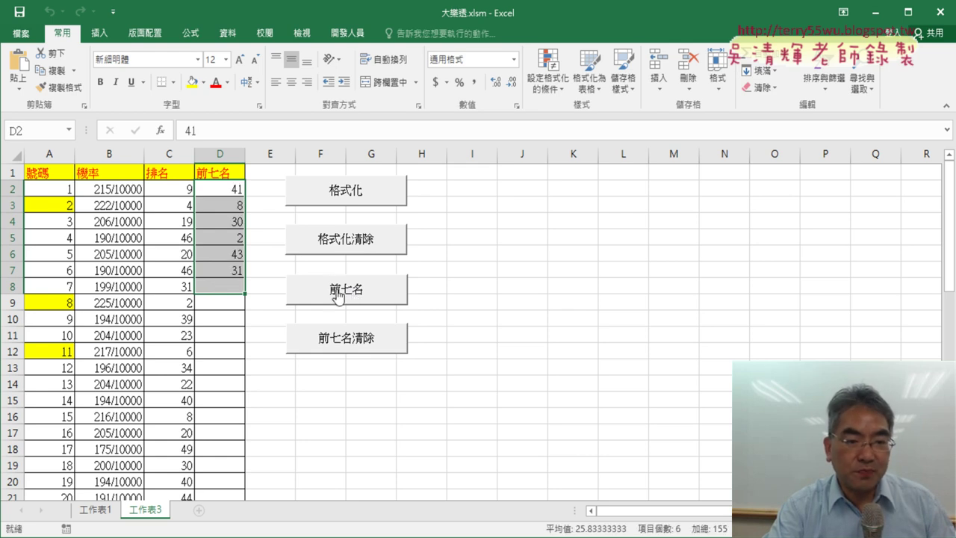
{"action": "left_click", "coordinate": [354, 338]}
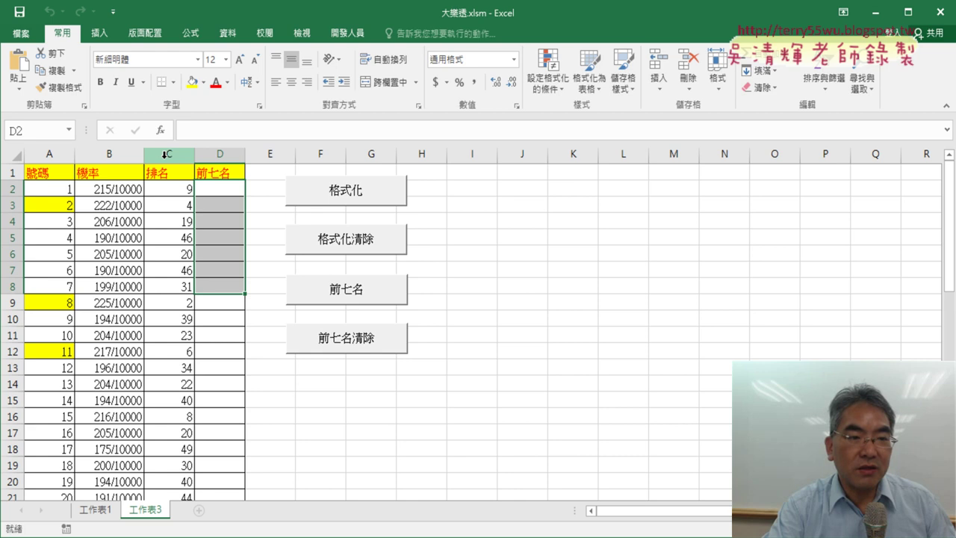
{"action": "left_click", "coordinate": [165, 154]}
{"action": "left_click", "coordinate": [185, 201]}
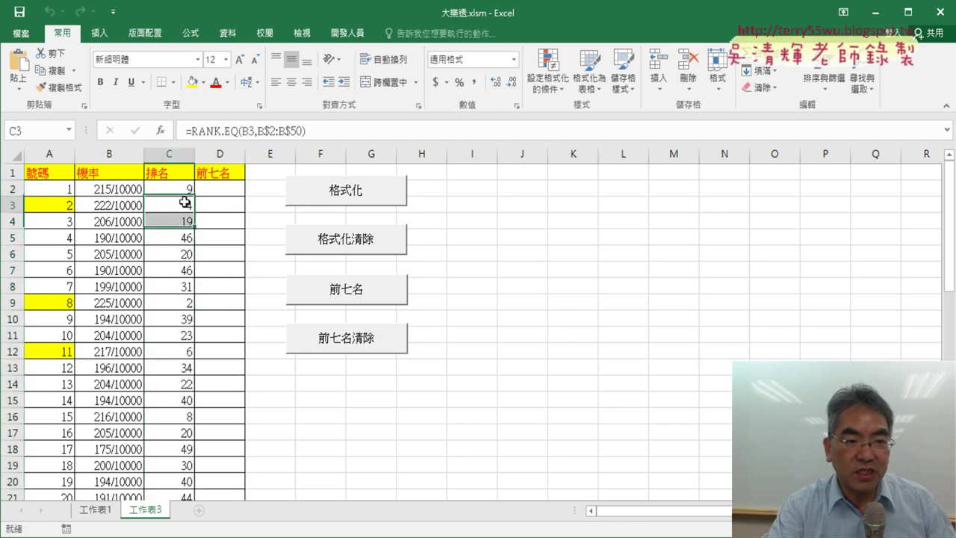
{"action": "left_click", "coordinate": [228, 187]}
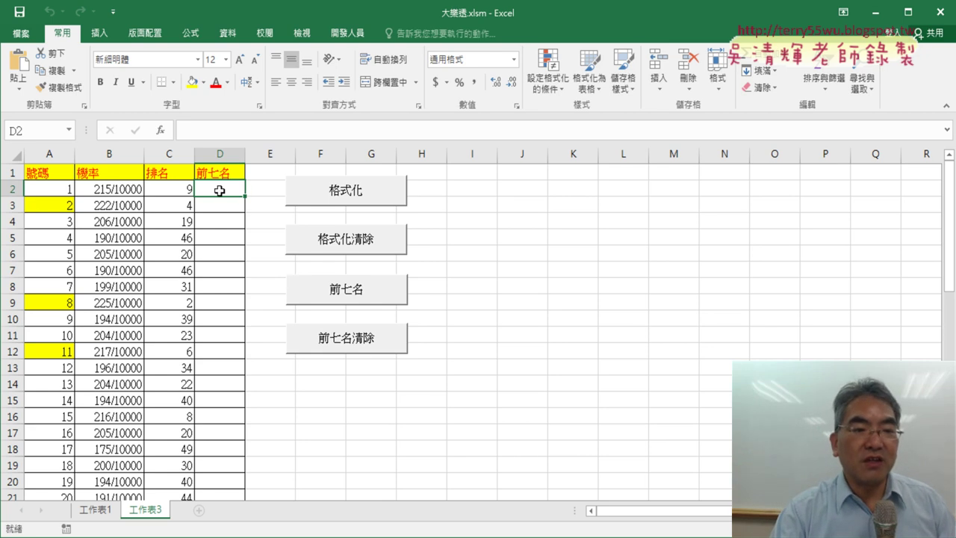
Step through cells D2 to D8 of the empty 前七名 column
{"action": "left_click", "coordinate": [220, 204]}
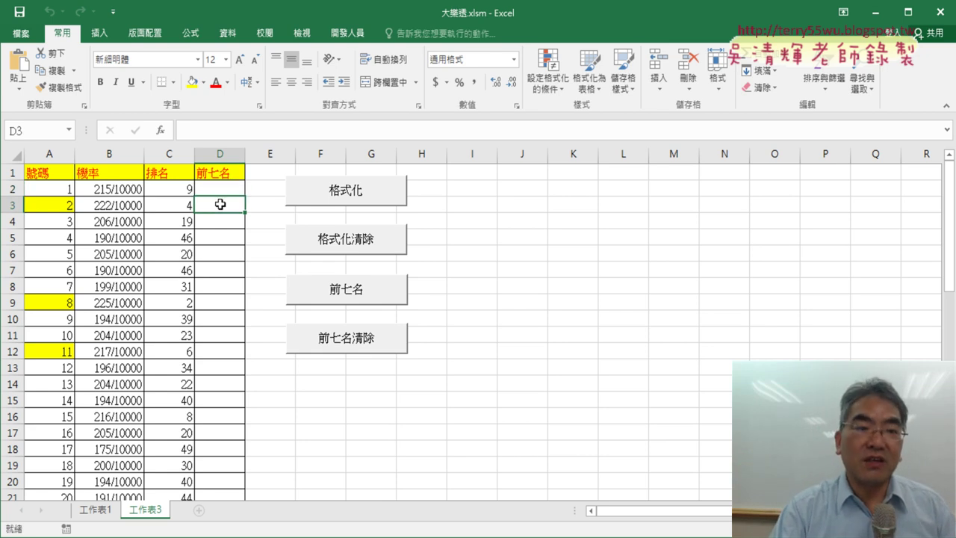
{"action": "left_click", "coordinate": [226, 189]}
{"action": "left_click", "coordinate": [224, 205]}
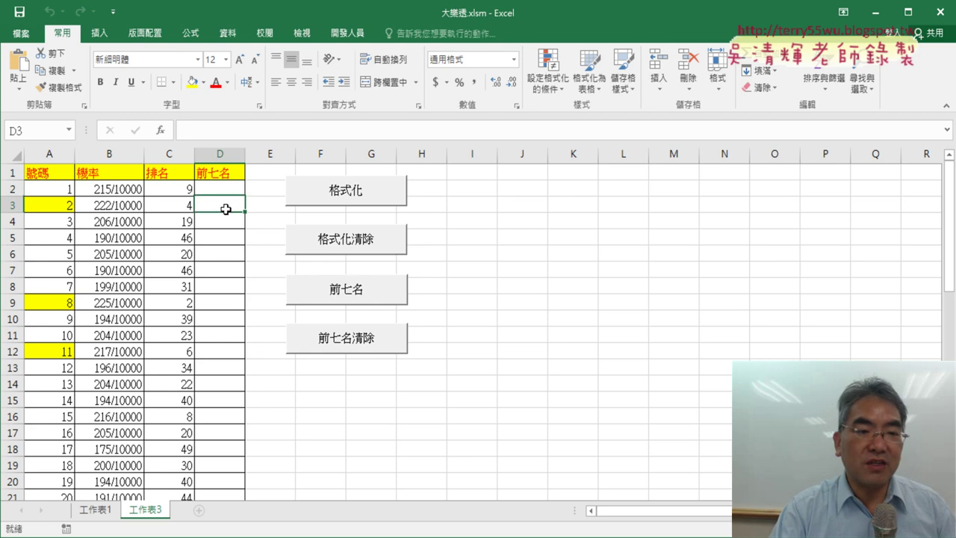
{"action": "left_click", "coordinate": [222, 221]}
{"action": "left_click", "coordinate": [222, 238]}
{"action": "left_click", "coordinate": [220, 257]}
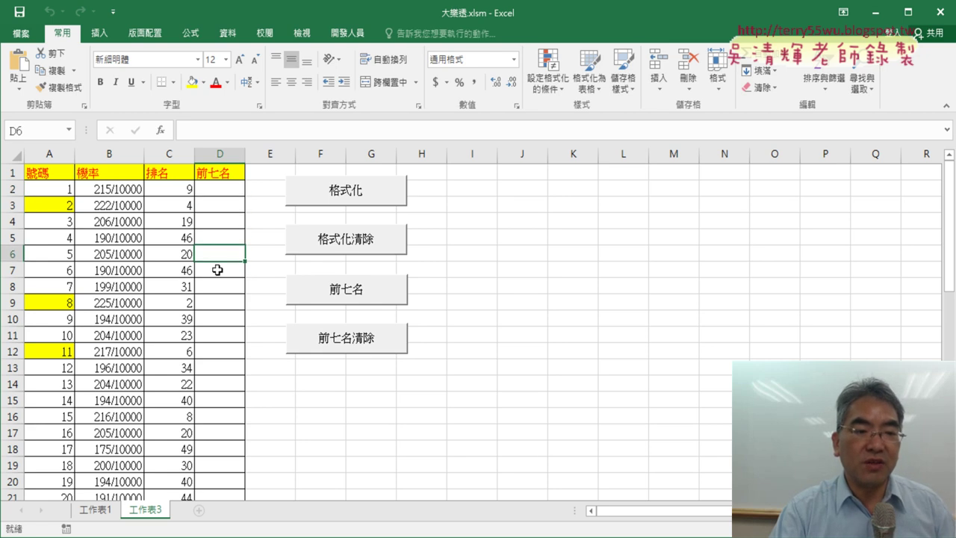
{"action": "left_click", "coordinate": [217, 270]}
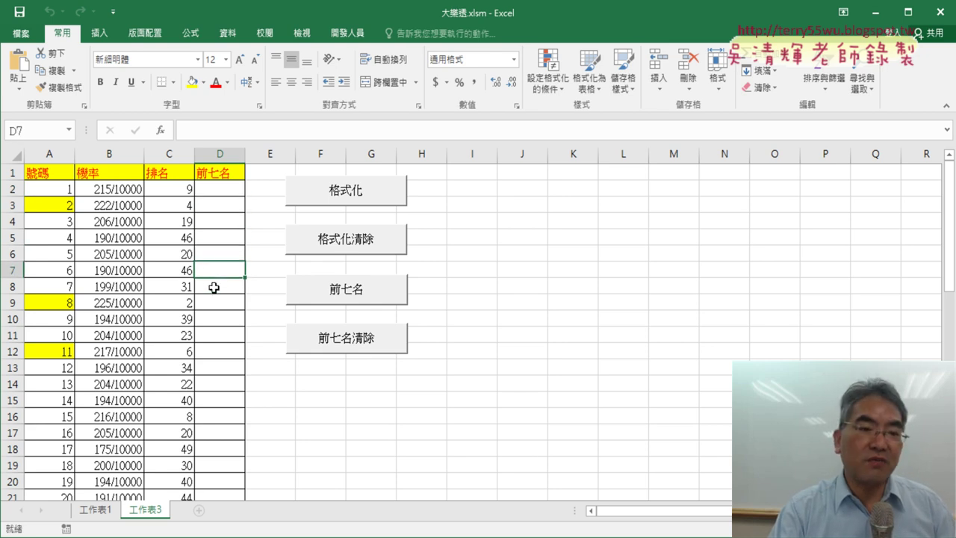
{"action": "left_click", "coordinate": [214, 287]}
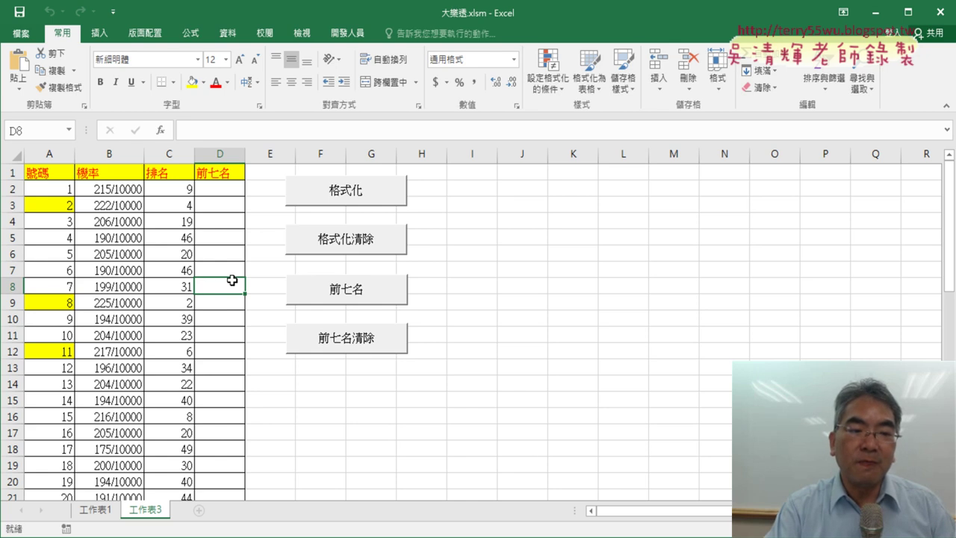
{"action": "left_click", "coordinate": [214, 206]}
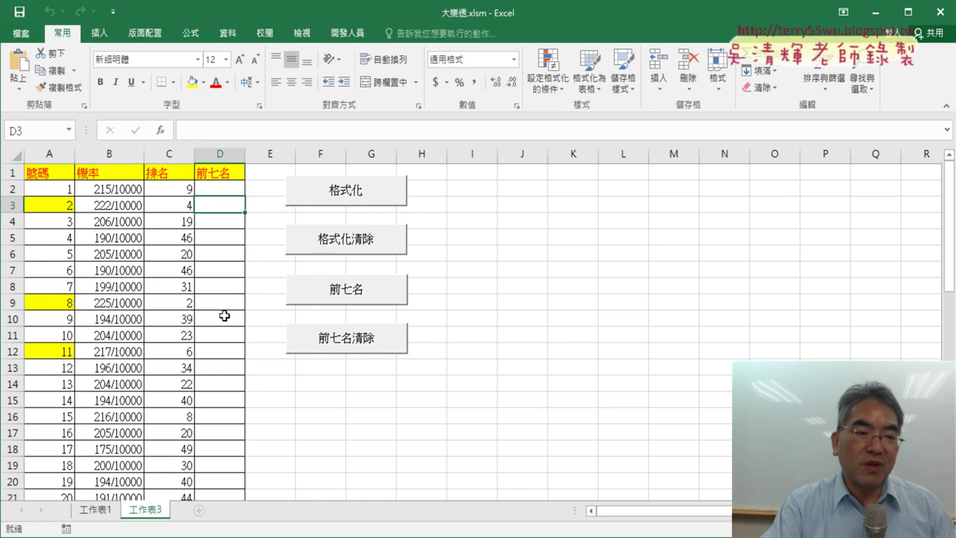
Copy the number 41 from A42 into D2 under 前七名
{"action": "scroll", "coordinate": [225, 320], "scroll_direction": "down", "scroll_amount": 2}
{"action": "scroll", "coordinate": [224, 319], "scroll_direction": "down", "scroll_amount": 3}
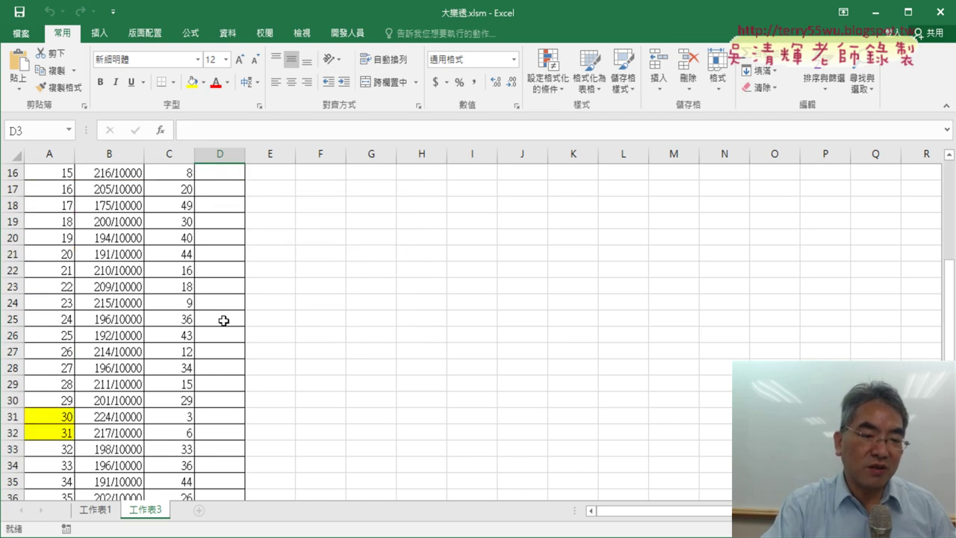
{"action": "scroll", "coordinate": [224, 319], "scroll_direction": "down", "scroll_amount": 5}
{"action": "left_click", "coordinate": [48, 345]}
{"action": "key", "text": "ctrl+c"}
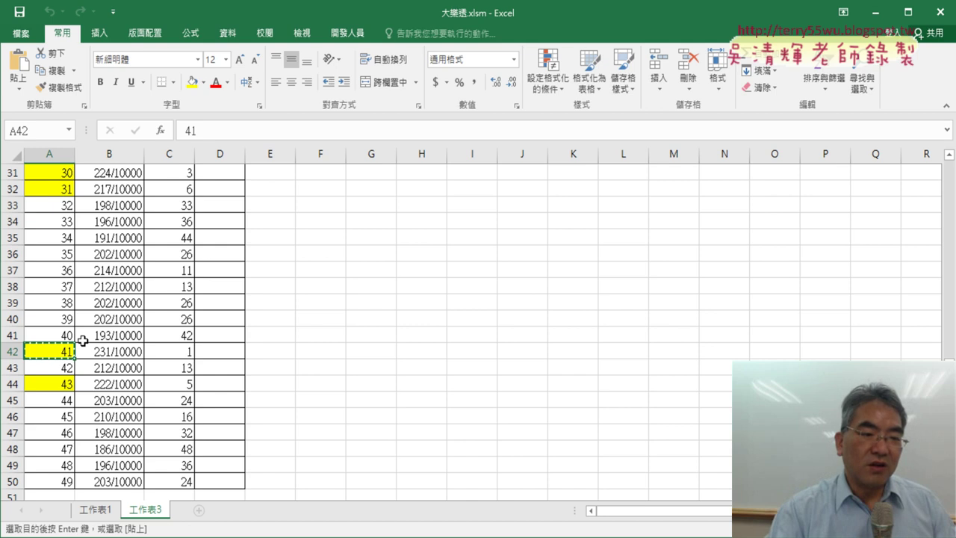
{"action": "scroll", "coordinate": [82, 341], "scroll_direction": "up", "scroll_amount": 3}
{"action": "scroll", "coordinate": [82, 341], "scroll_direction": "up", "scroll_amount": 7}
{"action": "left_click", "coordinate": [215, 190]}
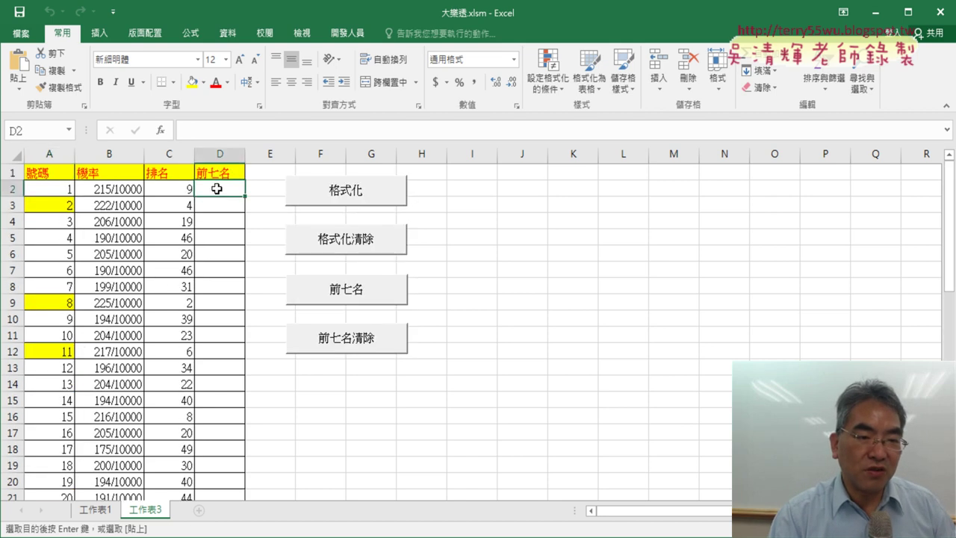
{"action": "key", "text": "ctrl+v"}
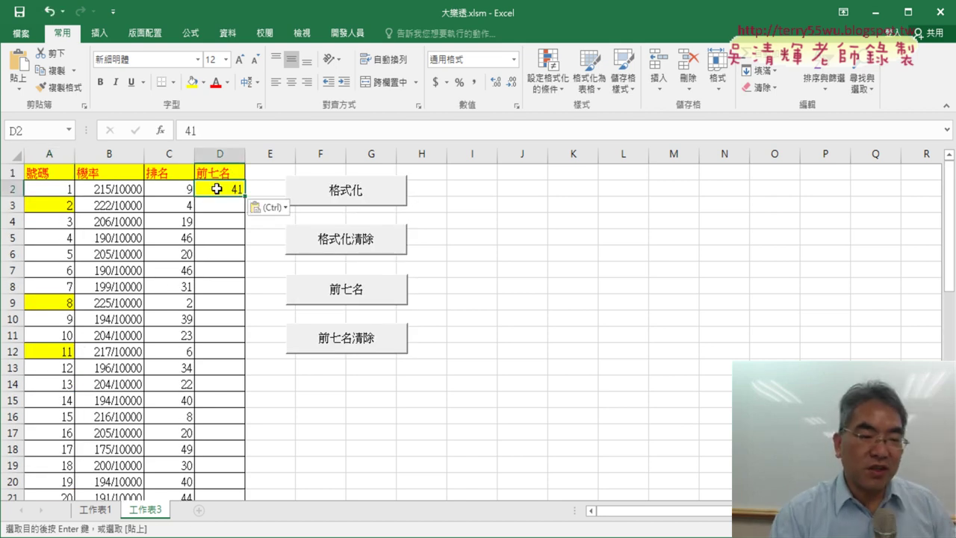
Check the rank in C9, then copy the number 8 from A9 into D3
{"action": "scroll", "coordinate": [224, 209], "scroll_direction": "down", "scroll_amount": 2}
{"action": "scroll", "coordinate": [234, 229], "scroll_direction": "down", "scroll_amount": 3}
{"action": "scroll", "coordinate": [225, 253], "scroll_direction": "down", "scroll_amount": 2}
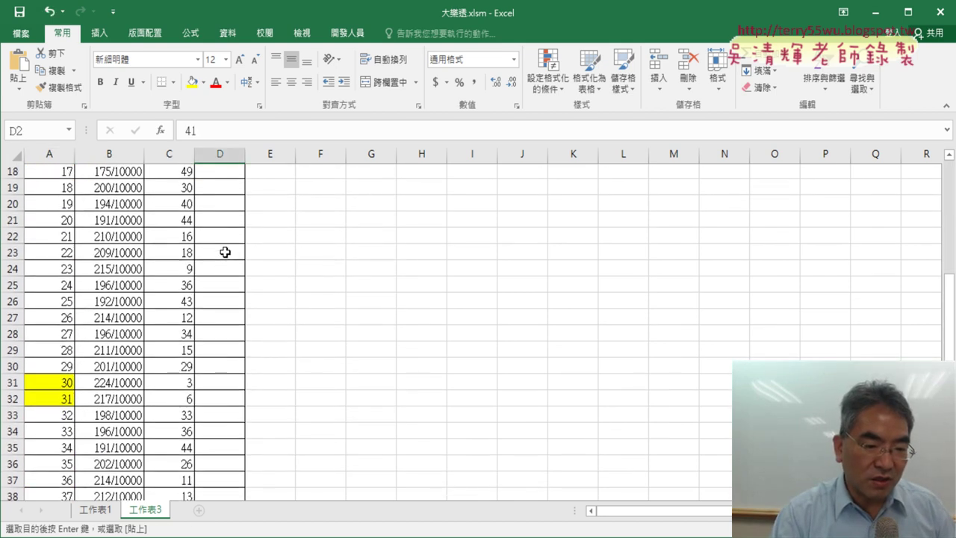
{"action": "scroll", "coordinate": [223, 255], "scroll_direction": "up", "scroll_amount": 2}
{"action": "scroll", "coordinate": [223, 256], "scroll_direction": "up", "scroll_amount": 1}
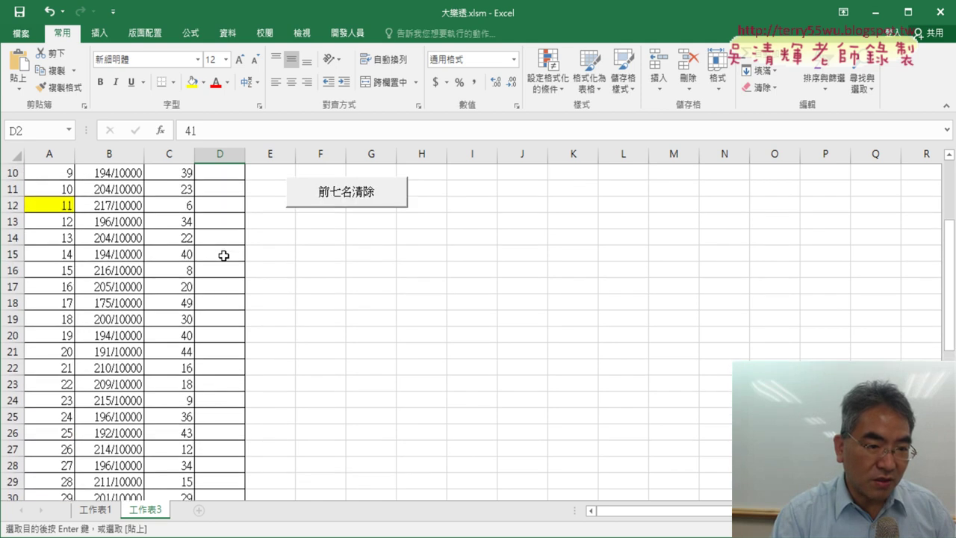
{"action": "scroll", "coordinate": [223, 256], "scroll_direction": "up", "scroll_amount": 1}
{"action": "scroll", "coordinate": [224, 255], "scroll_direction": "up", "scroll_amount": 1}
{"action": "left_click", "coordinate": [179, 254]}
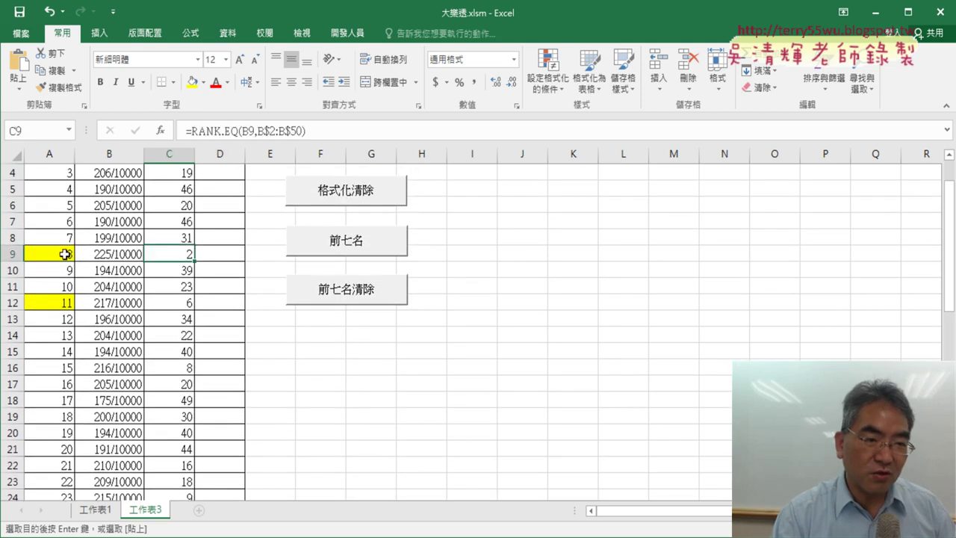
{"action": "left_click", "coordinate": [32, 251]}
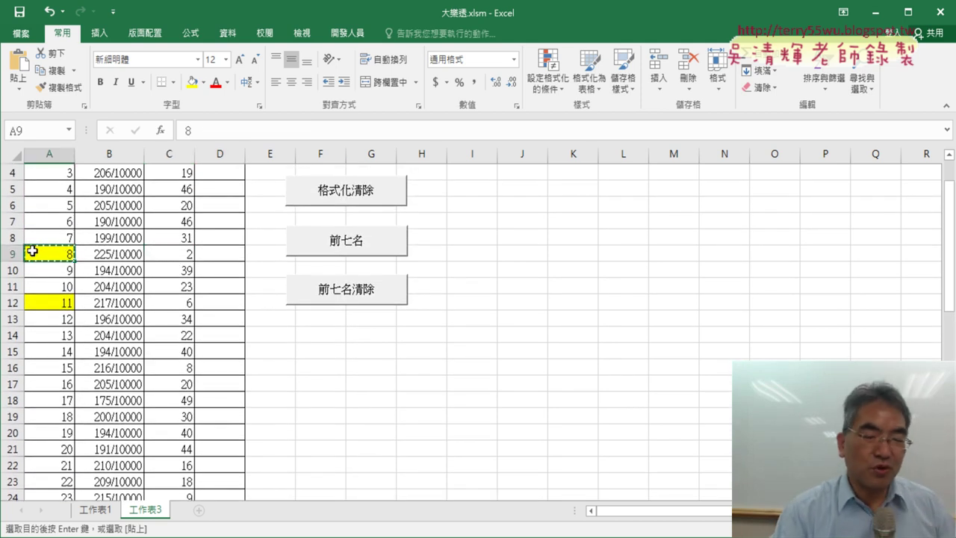
{"action": "key", "text": "ctrl+c"}
{"action": "scroll", "coordinate": [218, 232], "scroll_direction": "up", "scroll_amount": 1}
{"action": "left_click", "coordinate": [232, 206]}
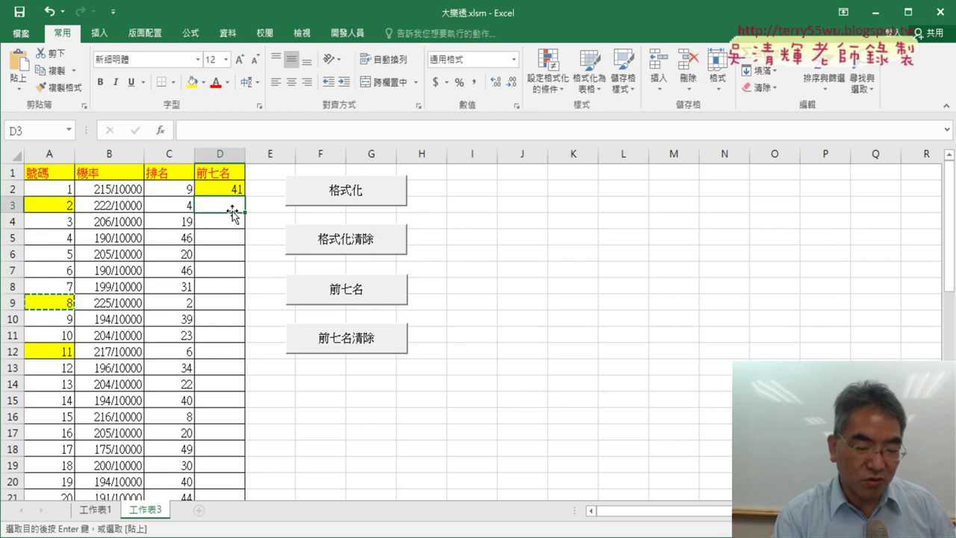
{"action": "key", "text": "ctrl+v"}
Undo both trial pastes to empty 前七名 again, and bring up the 前七名 button's options
{"action": "key", "text": "ctrl+z"}
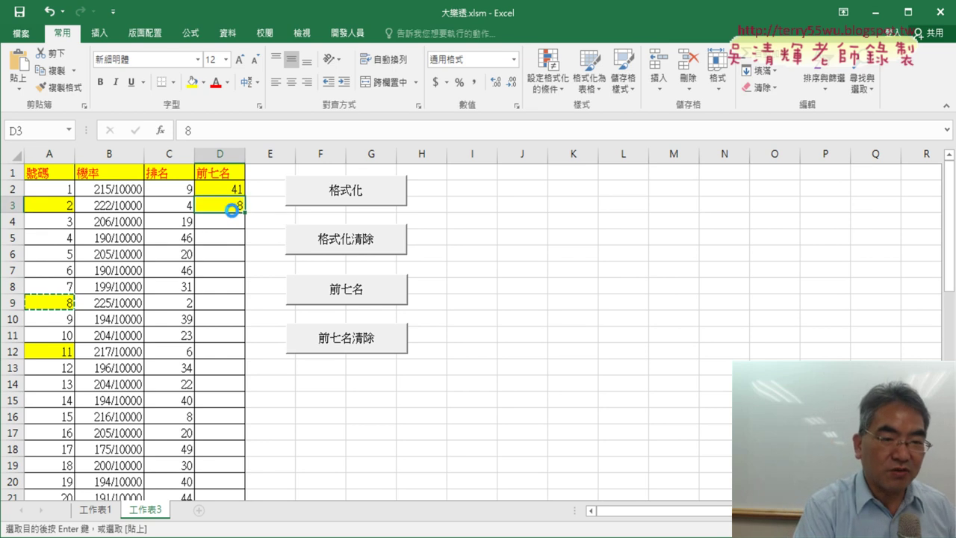
{"action": "key", "text": "ctrl+z"}
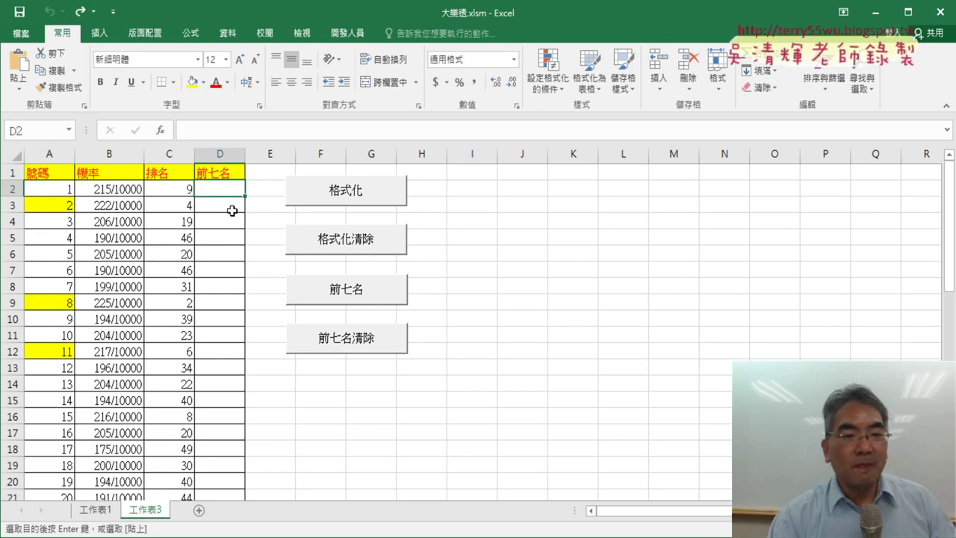
{"action": "right_click", "coordinate": [364, 284]}
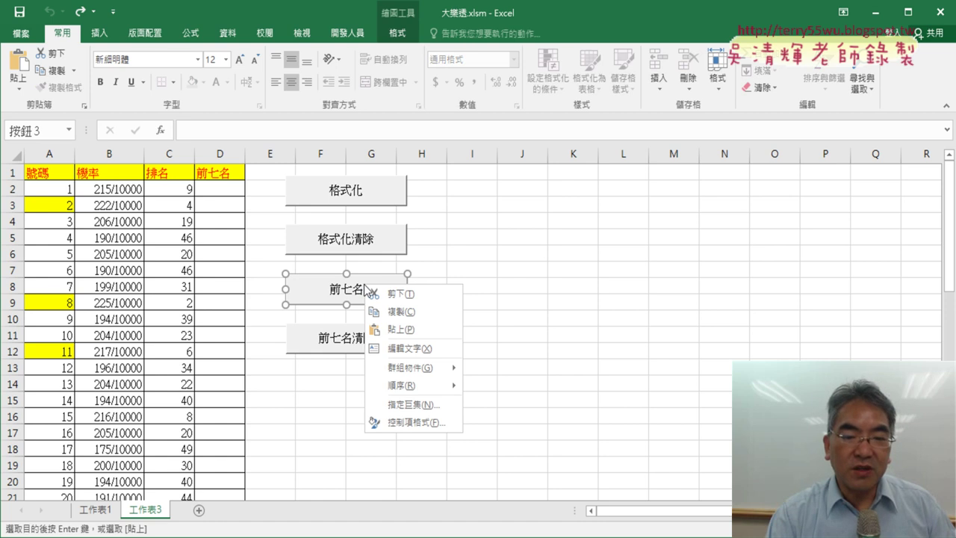
Open the 前七名 button's macro code in the VBA editor and test-run it
{"action": "left_click", "coordinate": [434, 405]}
{"action": "left_click", "coordinate": [551, 278]}
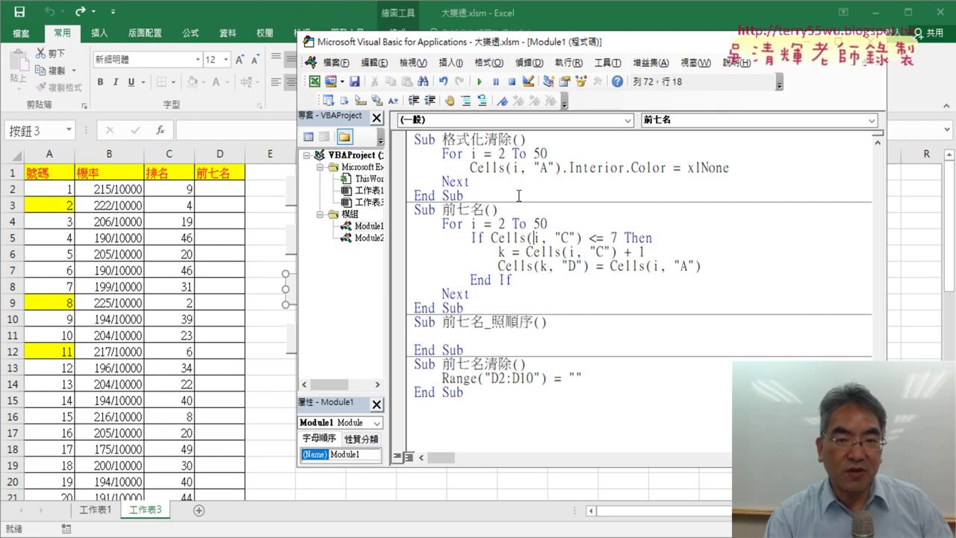
{"action": "left_click", "coordinate": [480, 81]}
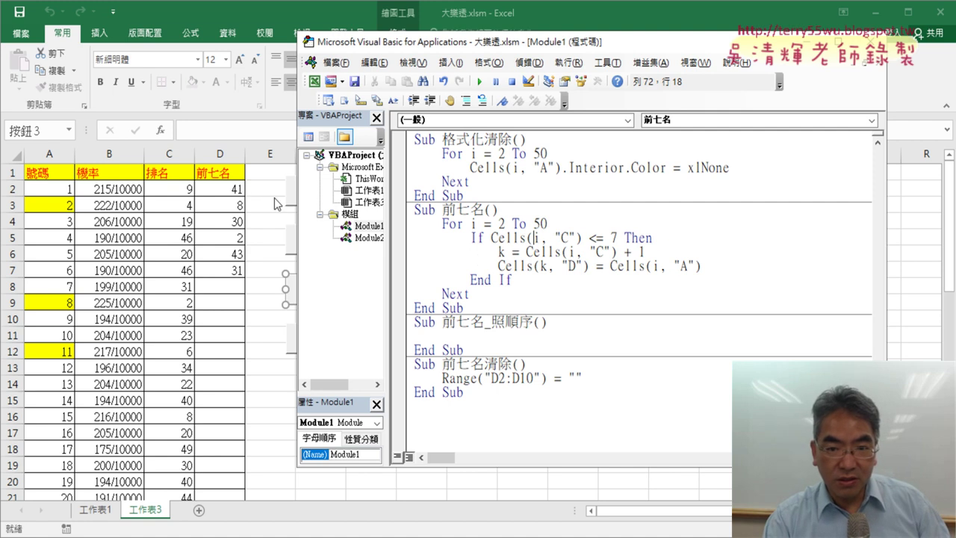
Add k = 2 before the loop and k = k + 1 after the Cells(k, "D") line
{"action": "left_click", "coordinate": [724, 267]}
{"action": "key", "text": "Return"}
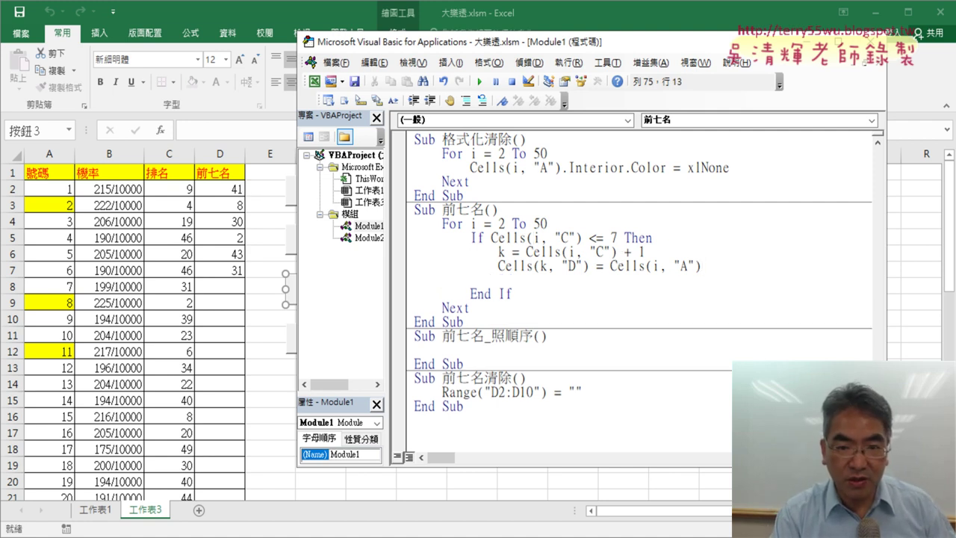
{"action": "key", "text": "Return"}
{"action": "key", "text": "Tab"}
{"action": "type", "text": "k"}
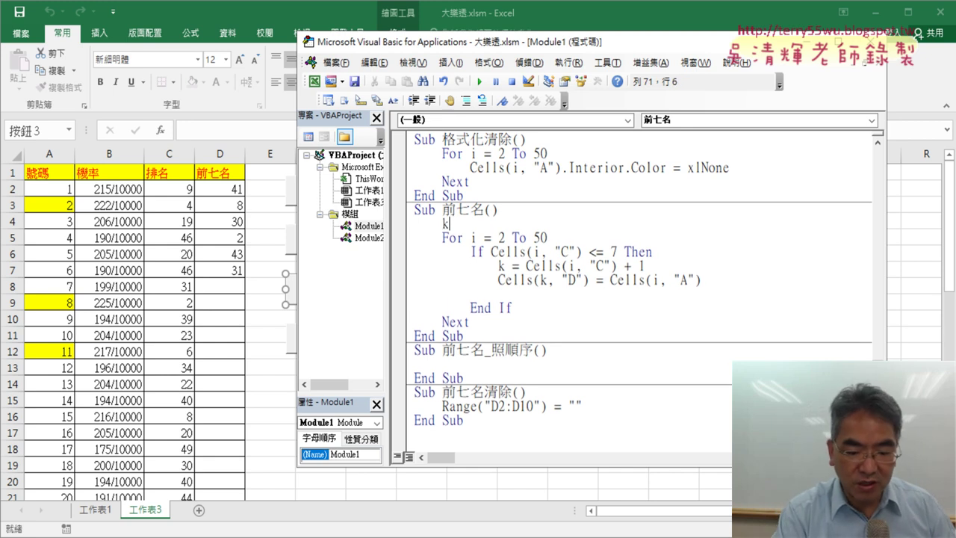
{"action": "type", "text": "="}
{"action": "key", "text": "Down"}
{"action": "key", "text": "Down"}
{"action": "key", "text": "Down"}
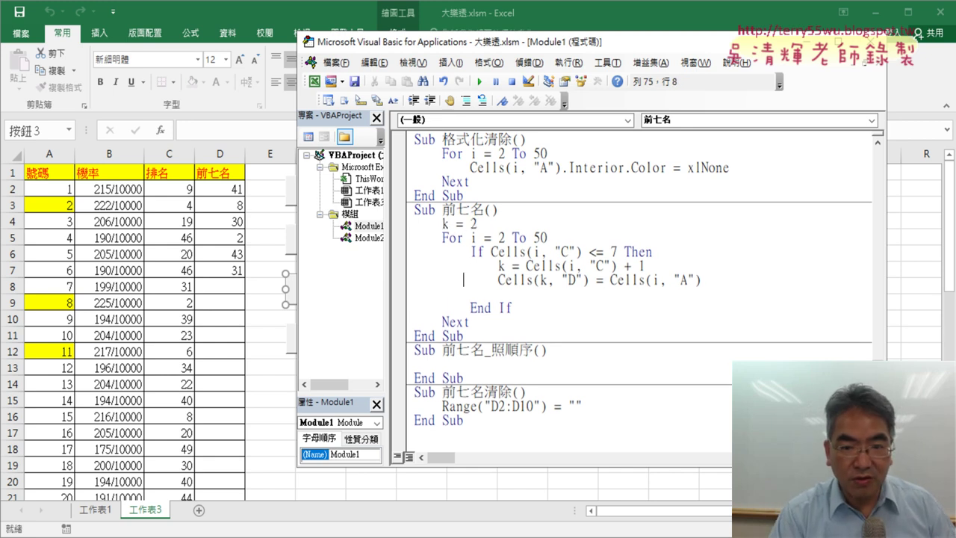
{"action": "type", "text": "k"}
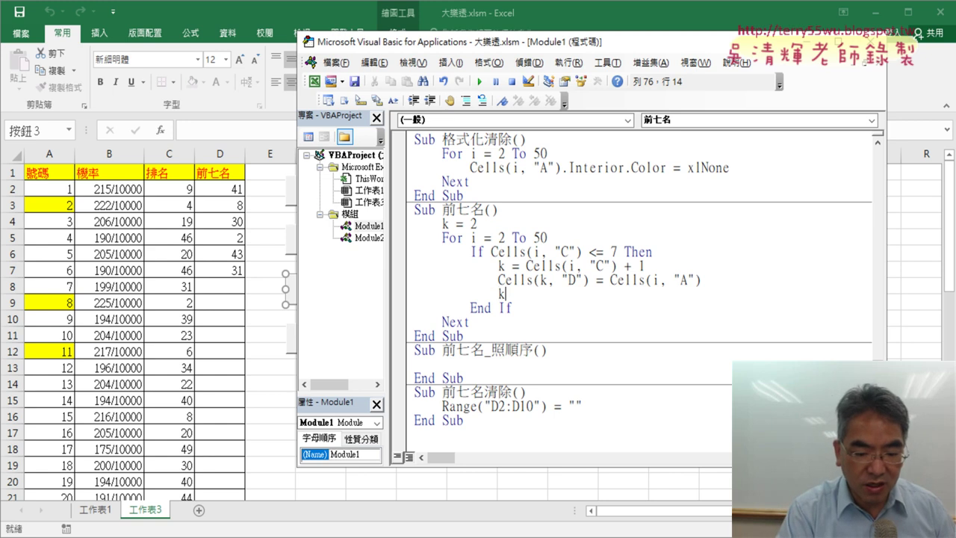
{"action": "type", "text": "=k+1"}
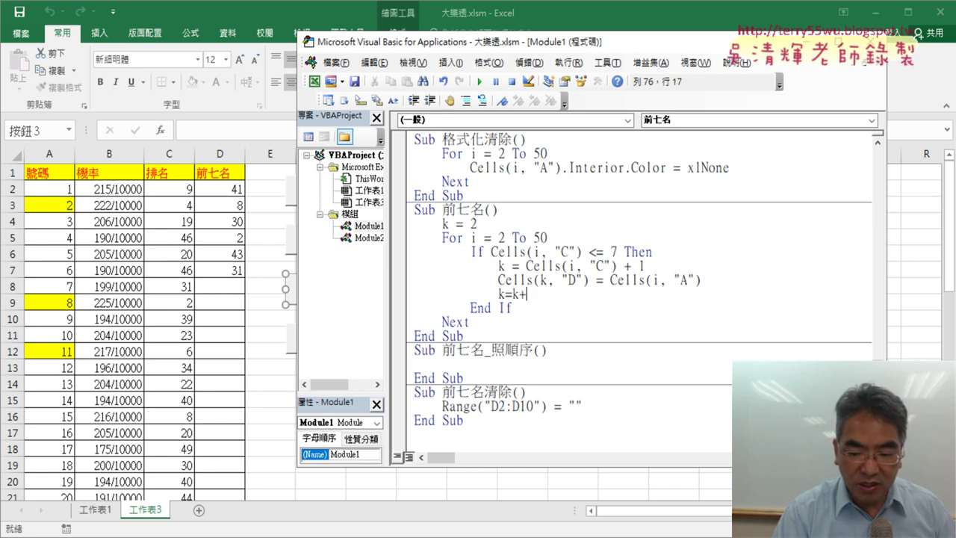
Comment out k = Cells(i, "C") + 1, rerun the macro, and check D2:D8 on the sheet
{"action": "left_click", "coordinate": [502, 266]}
{"action": "type", "text": "'k"}
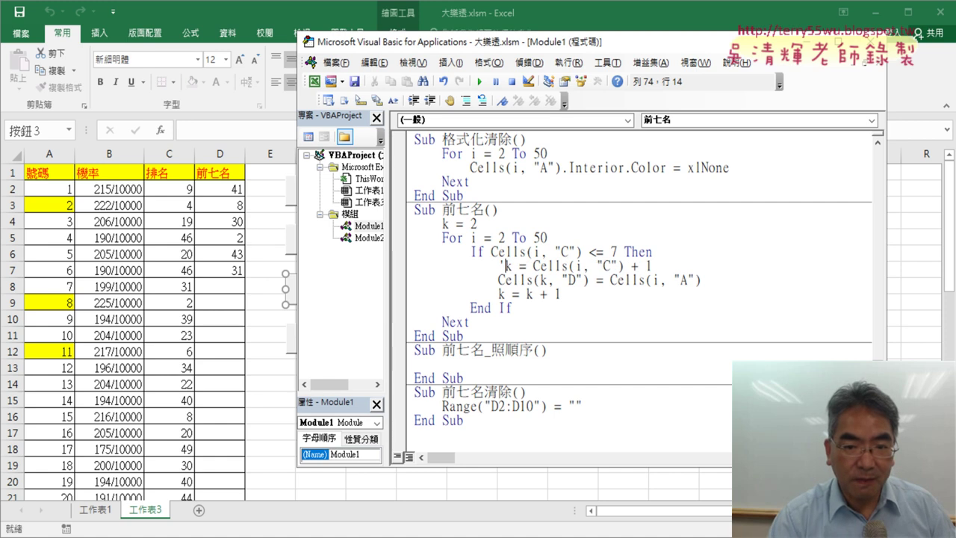
{"action": "left_click", "coordinate": [480, 331]}
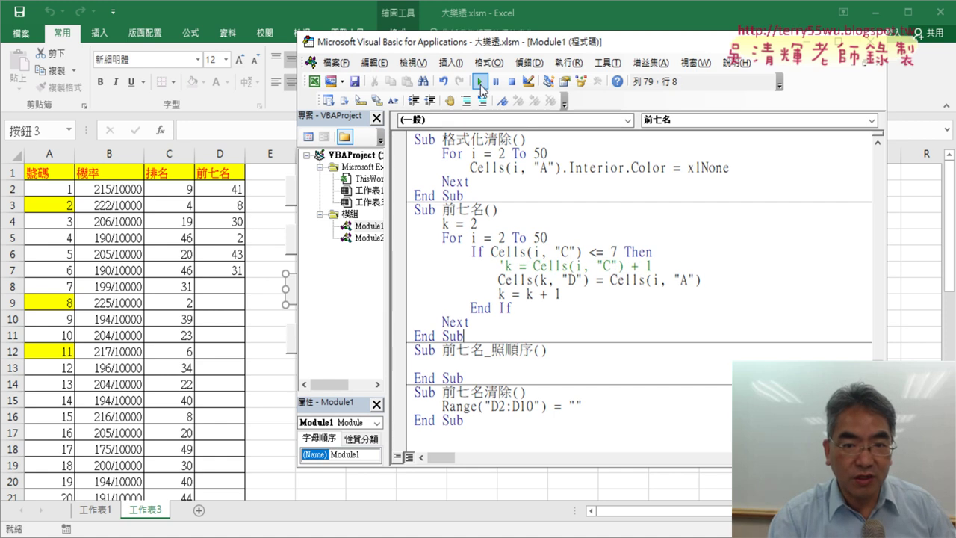
{"action": "left_click", "coordinate": [506, 281]}
{"action": "left_click", "coordinate": [481, 81]}
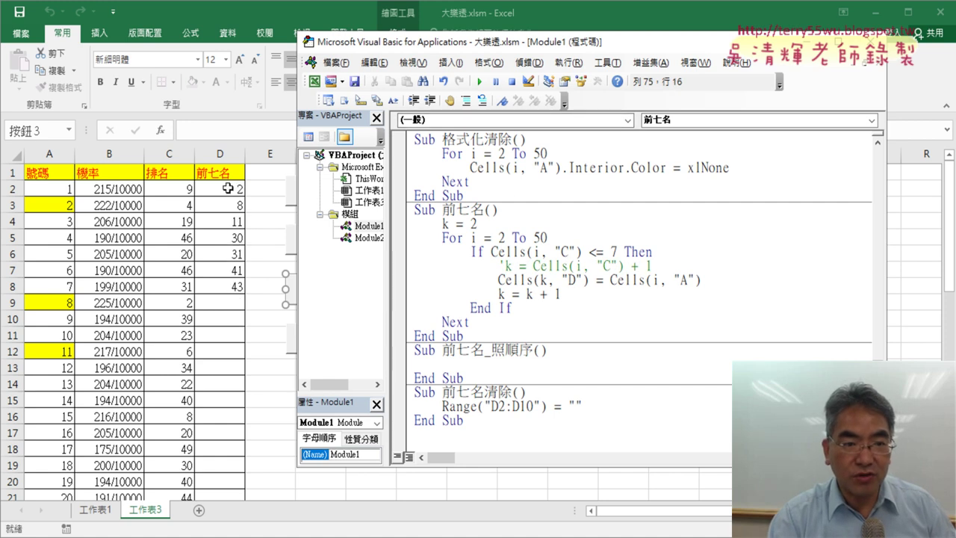
{"action": "left_click", "coordinate": [61, 205]}
{"action": "left_click", "coordinate": [187, 205]}
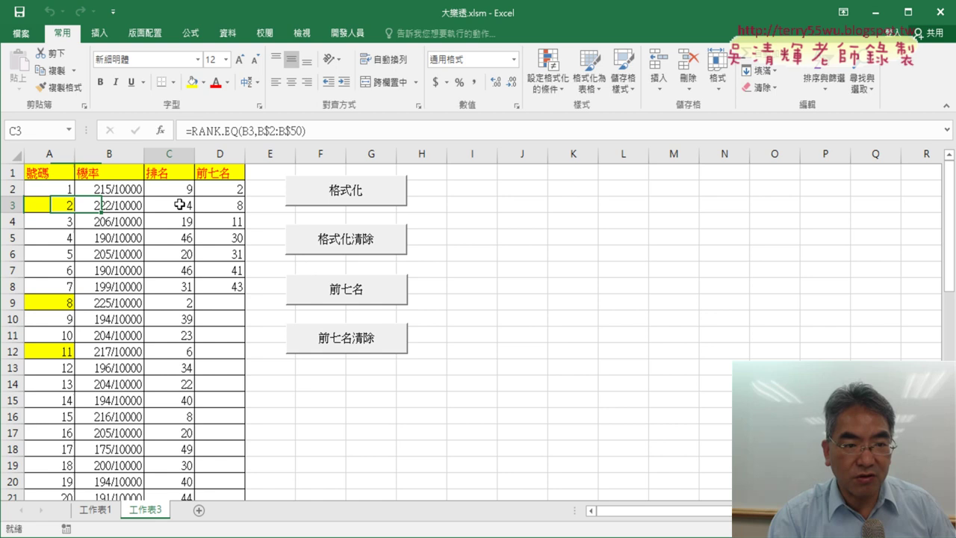
Check the values in D2 and C7, then open the VBA editor from the Developer tab
{"action": "left_click", "coordinate": [229, 189]}
{"action": "left_click", "coordinate": [187, 269]}
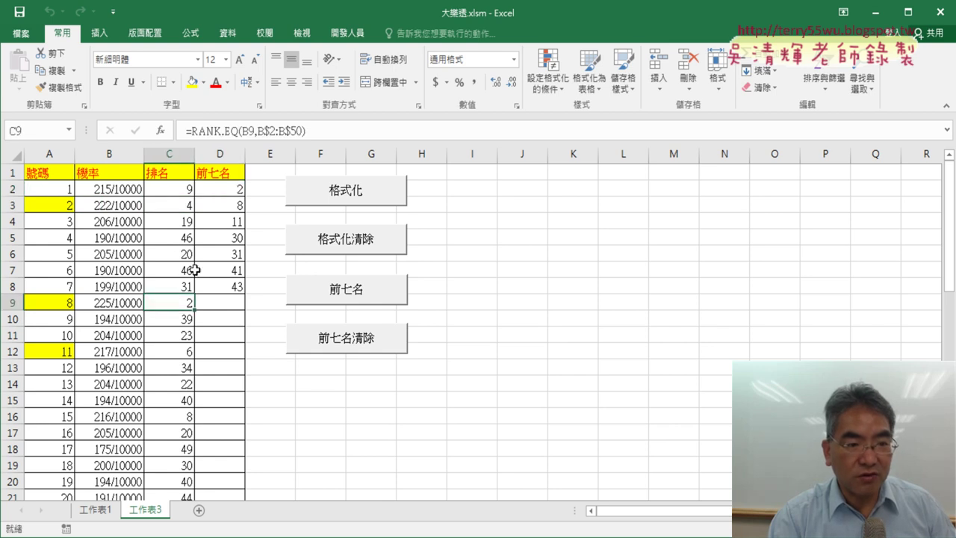
{"action": "left_click", "coordinate": [249, 204]}
{"action": "left_click", "coordinate": [347, 33]}
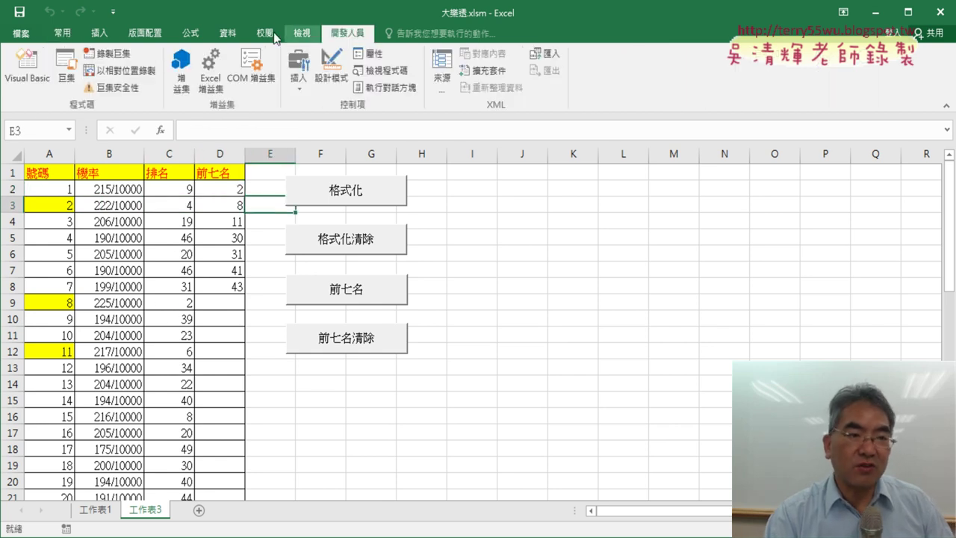
{"action": "left_click", "coordinate": [41, 65]}
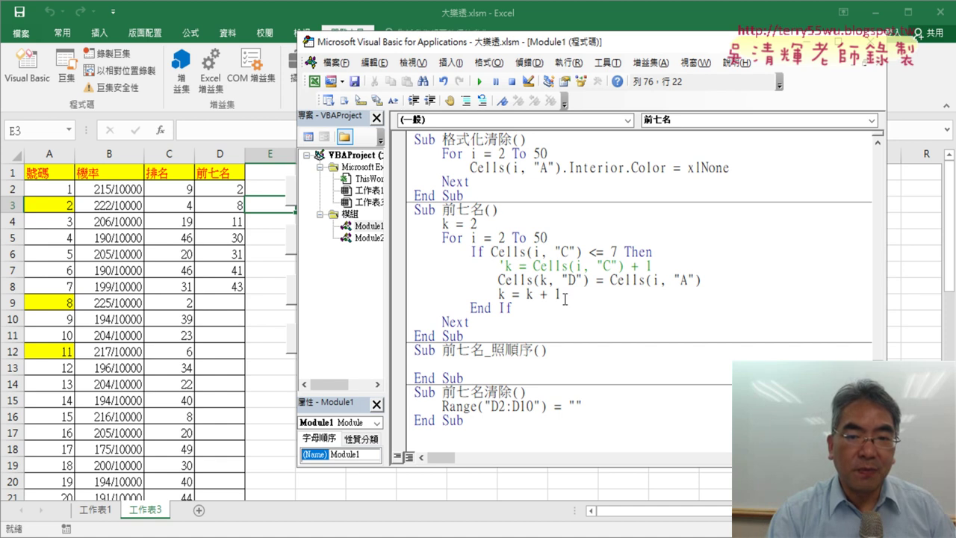
Delete the k = k + 1 and k = 2 lines and restore k = Cells(i, "C") + 1
{"action": "left_click_drag", "start_coordinate": [387, 294], "coordinate": [387, 279]}
{"action": "key", "text": "shift+Down"}
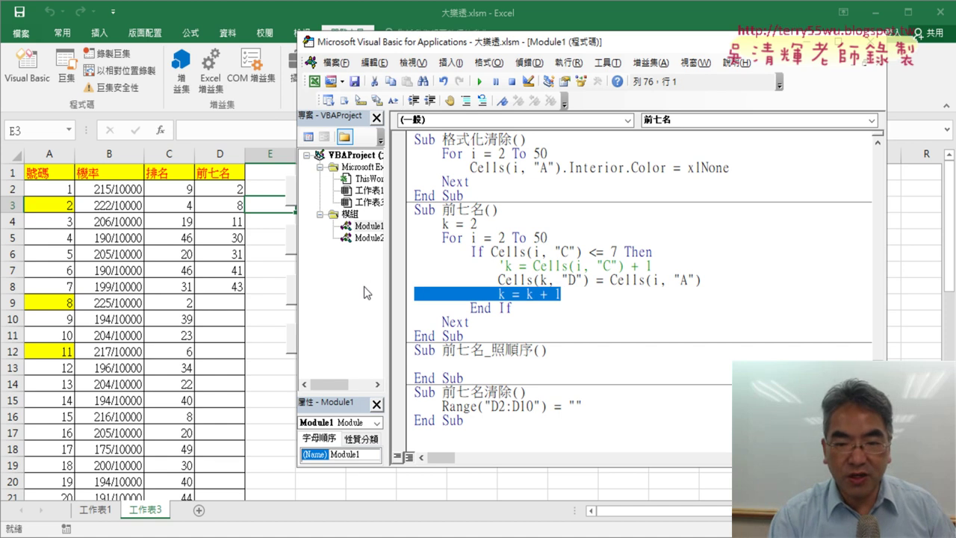
{"action": "key", "text": "Delete"}
{"action": "key", "text": "Delete"}
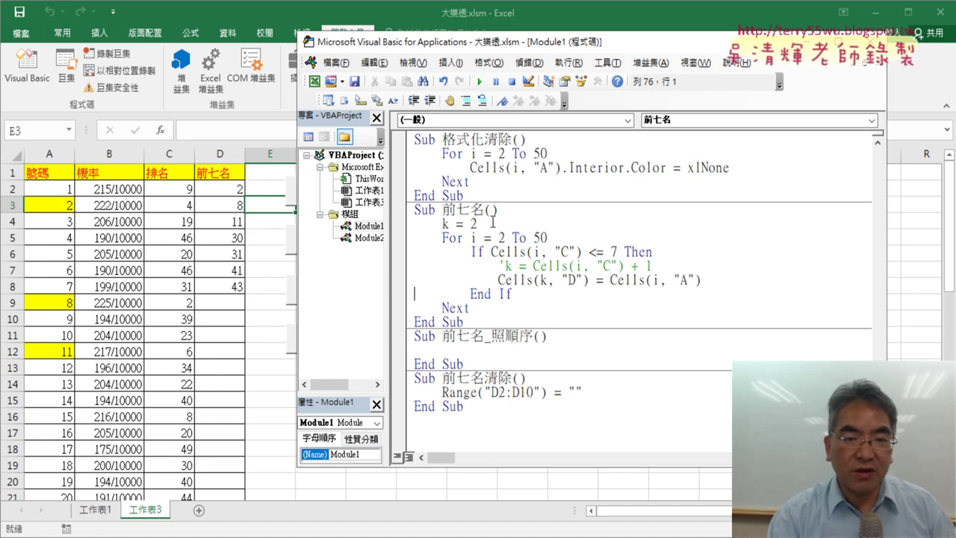
{"action": "left_click_drag", "start_coordinate": [478, 223], "coordinate": [414, 224]}
{"action": "key", "text": "Delete"}
{"action": "key", "text": "Delete"}
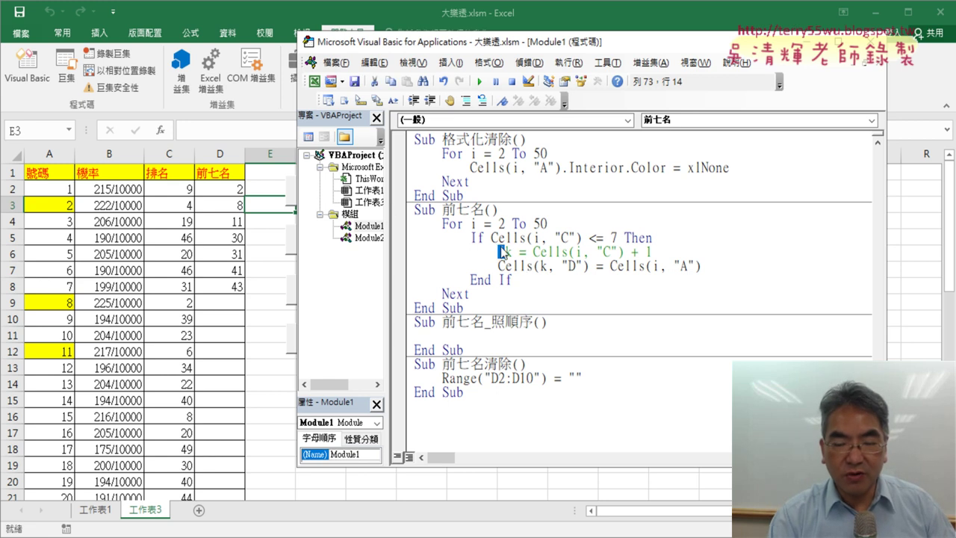
{"action": "key", "text": "Delete"}
{"action": "left_click_drag", "start_coordinate": [527, 253], "coordinate": [613, 252]}
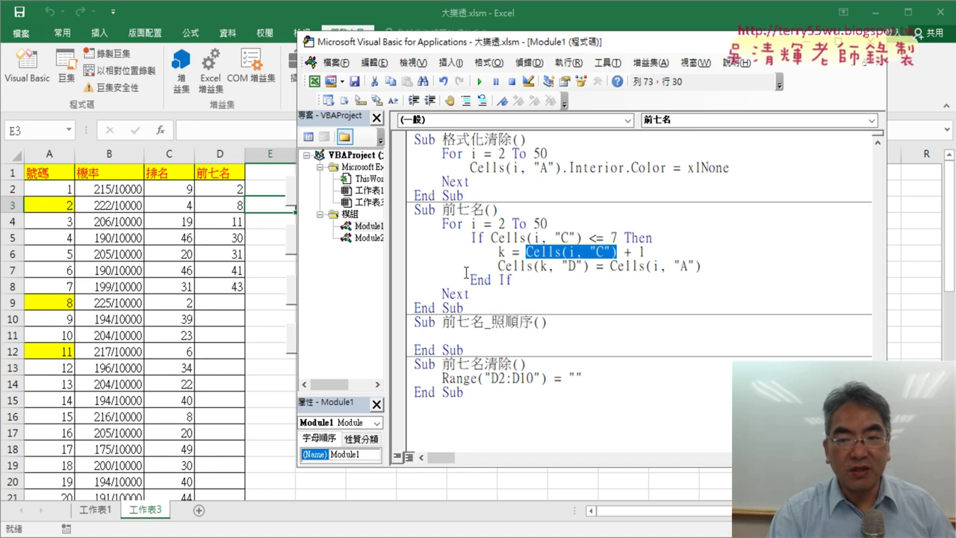
{"action": "left_click_drag", "start_coordinate": [707, 264], "coordinate": [615, 273]}
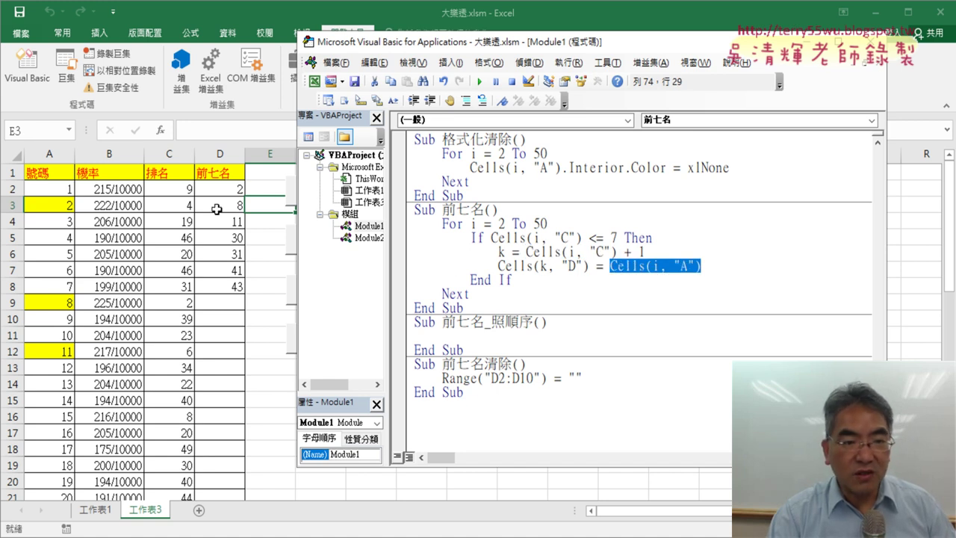
{"action": "left_click", "coordinate": [557, 266]}
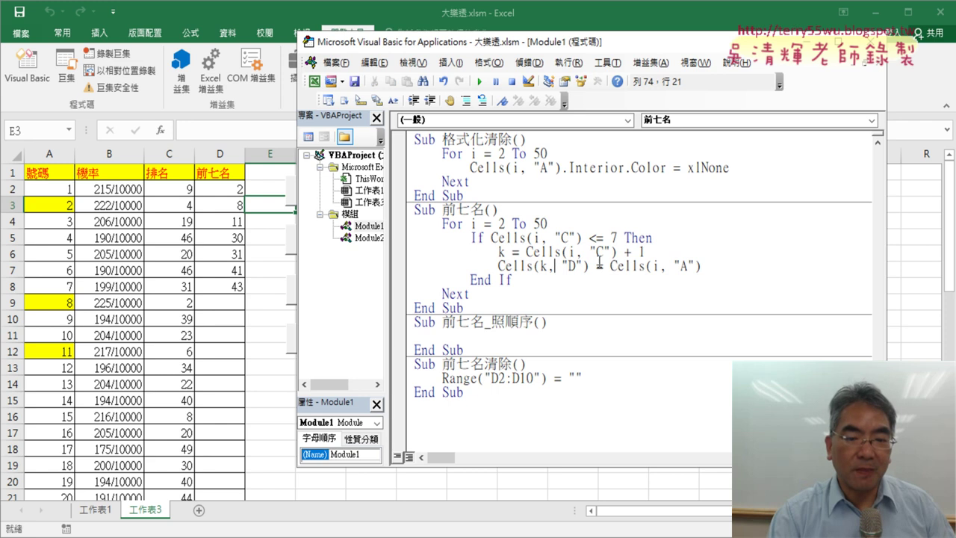
Run the 前七名清除 macro to clear column D, then put the caret in 前七名
{"action": "left_click", "coordinate": [543, 378]}
{"action": "left_click", "coordinate": [480, 82]}
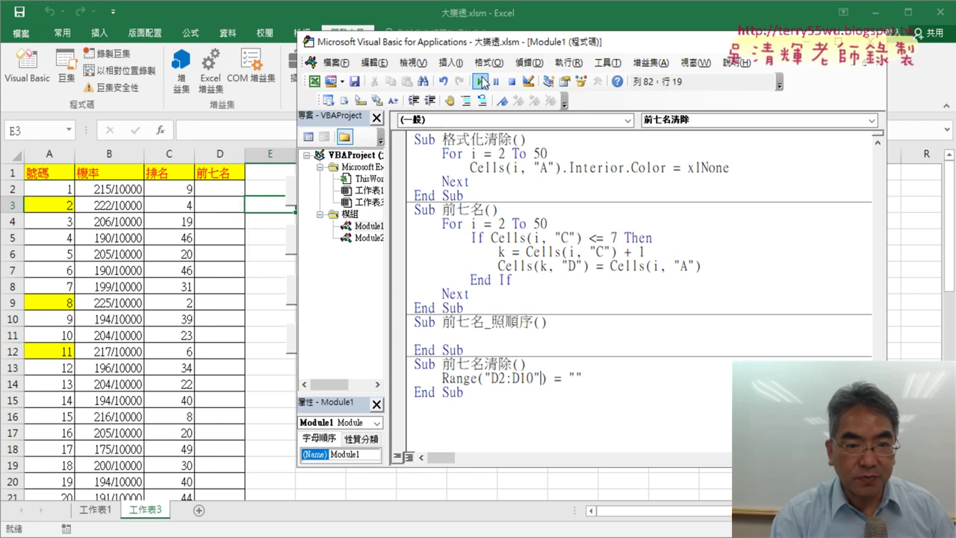
{"action": "left_click", "coordinate": [510, 277]}
Step into 前七名 with F8, set a breakpoint on Cells(k, "D"), and run to it
{"action": "key", "text": "F8"}
{"action": "key", "text": "F8"}
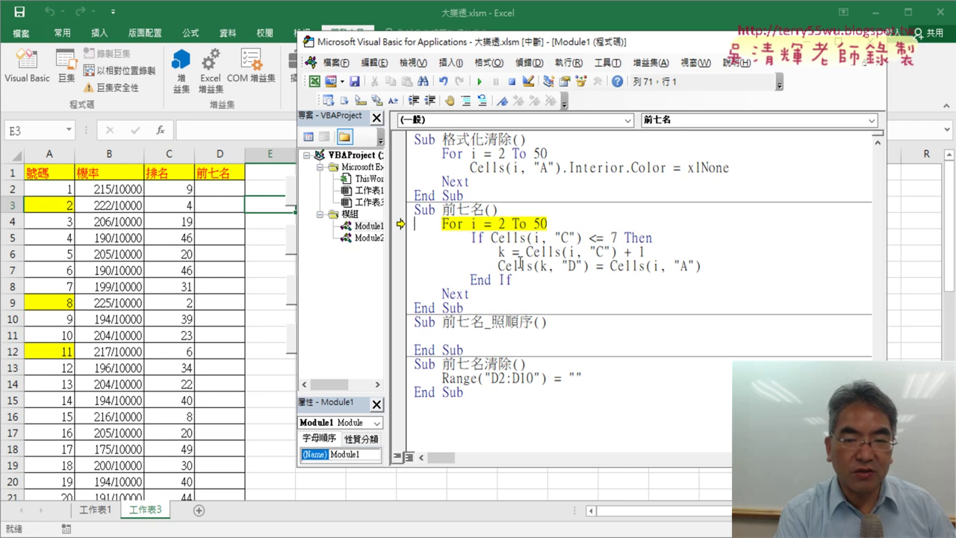
{"action": "key", "text": "F8"}
{"action": "key", "text": "F8"}
{"action": "key", "text": "F8"}
{"action": "key", "text": "F8"}
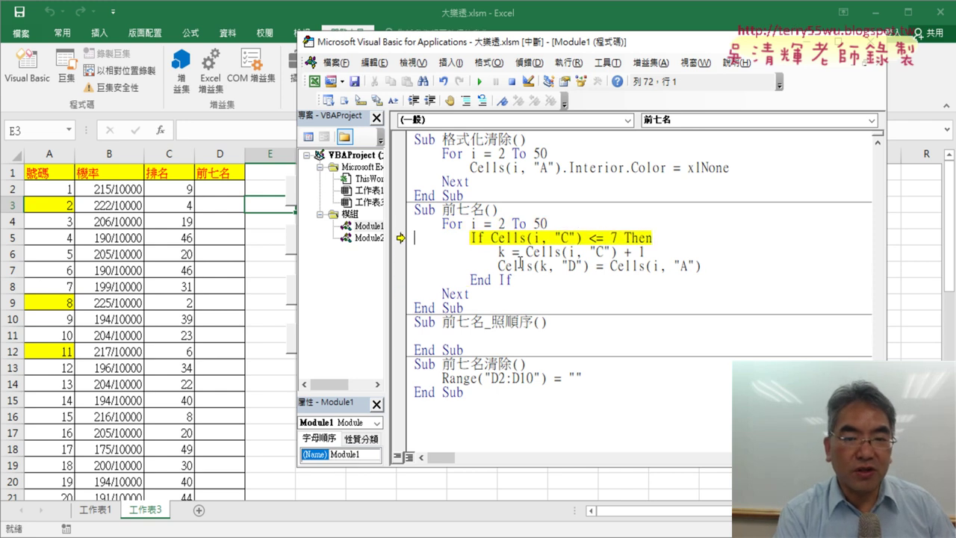
{"action": "key", "text": "F8"}
{"action": "left_click", "coordinate": [401, 266]}
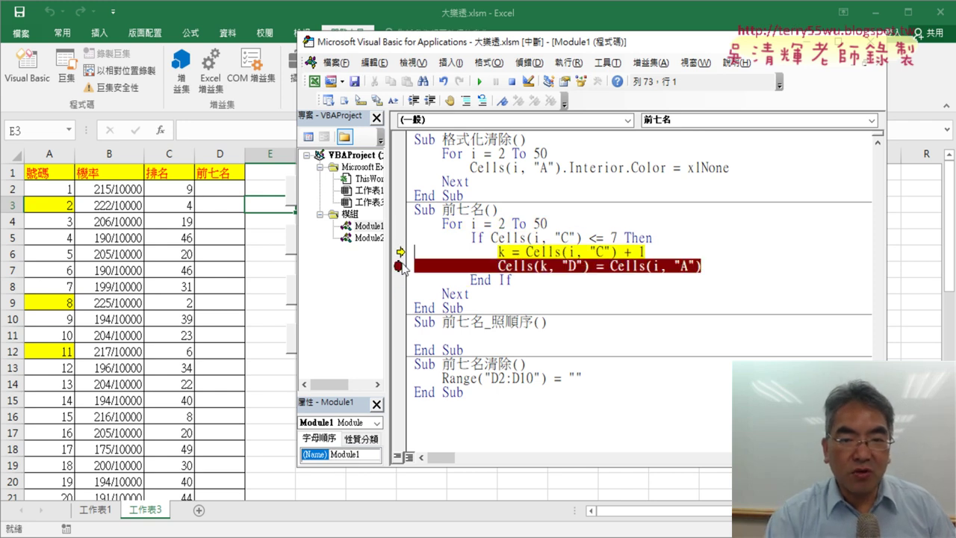
{"action": "left_click", "coordinate": [481, 83]}
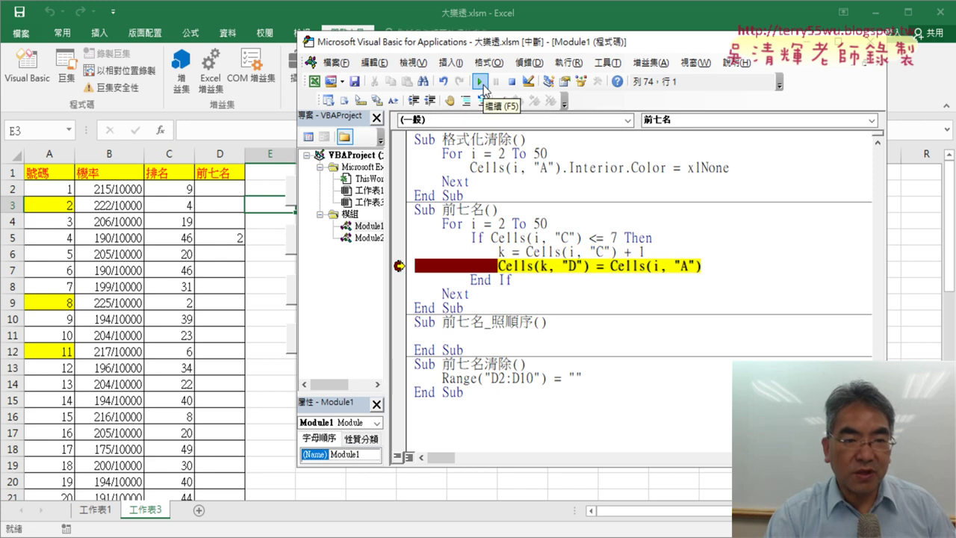
Continue pass by pass until D2:D7 hold 41, 8, 30, 2, 43, 31, then return to the sheet
{"action": "left_click", "coordinate": [482, 82]}
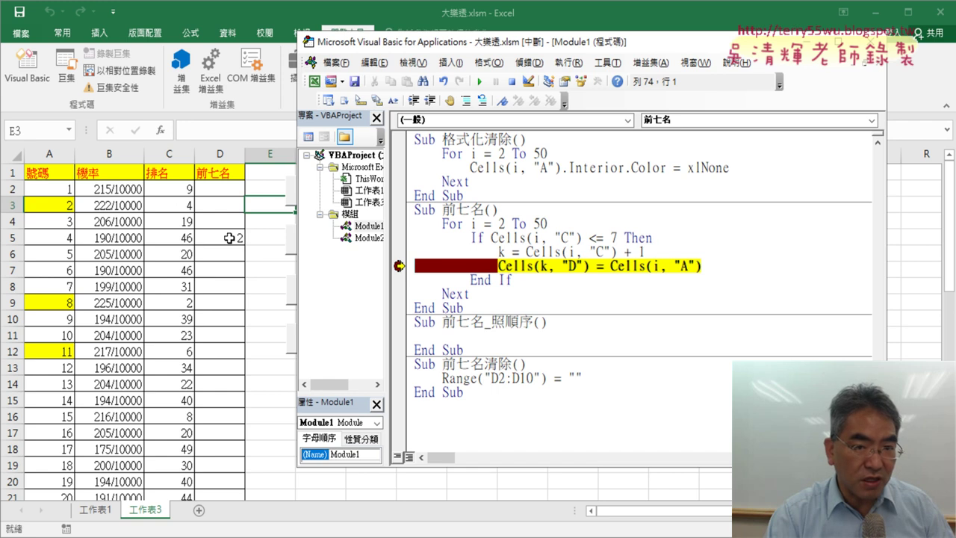
{"action": "left_click", "coordinate": [480, 82]}
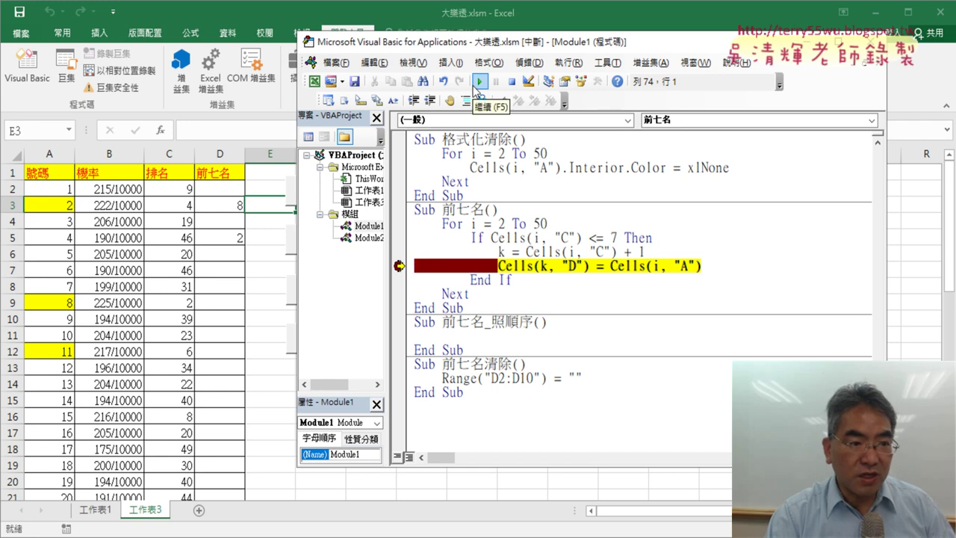
{"action": "left_click", "coordinate": [476, 87]}
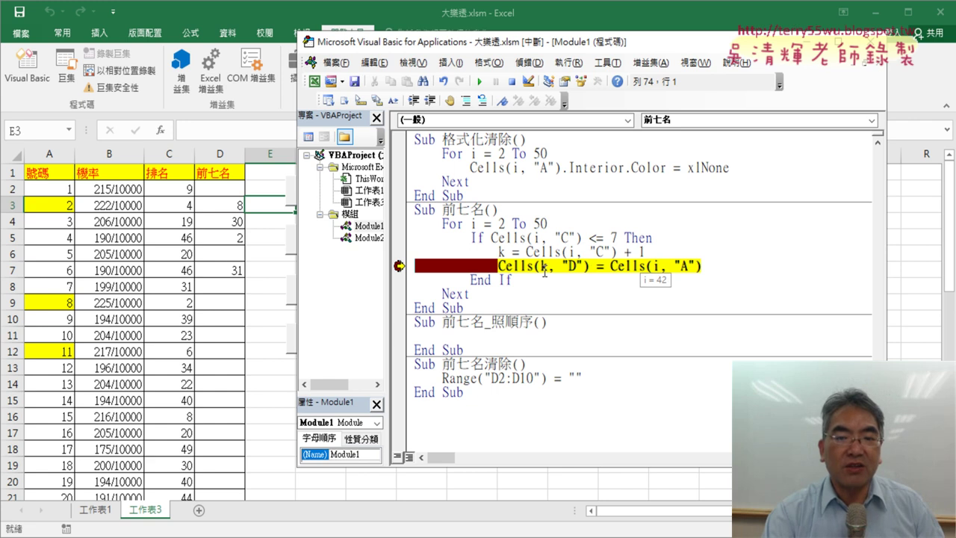
{"action": "mouse_move", "coordinate": [528, 266]}
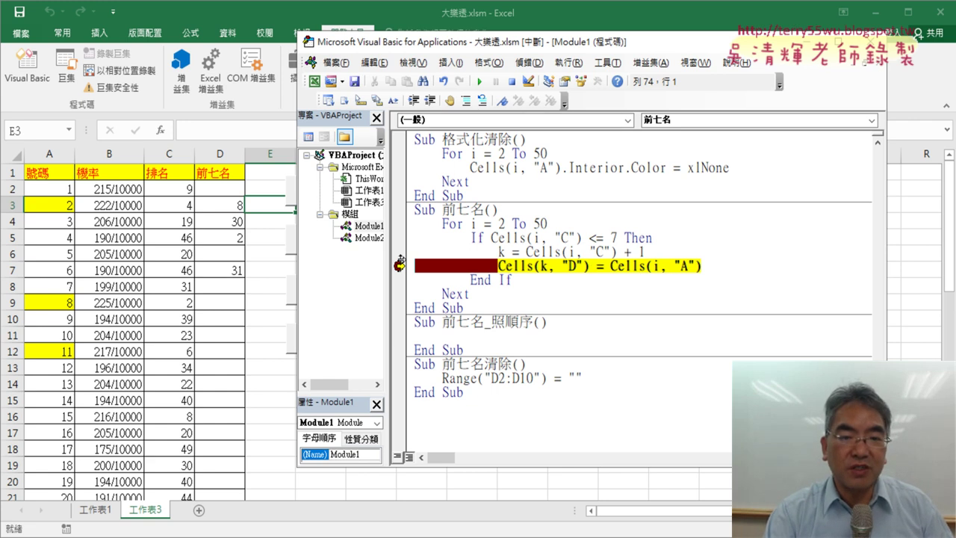
{"action": "left_click", "coordinate": [480, 82]}
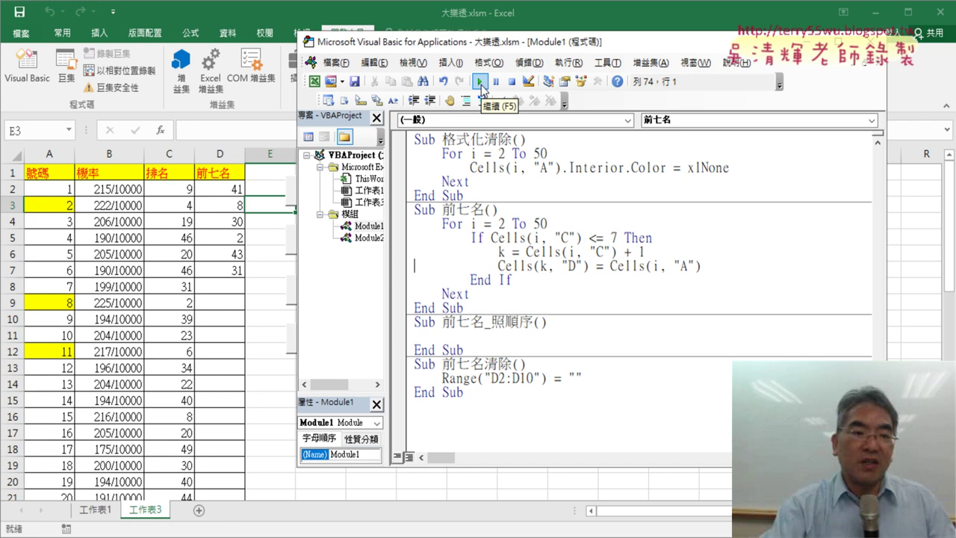
{"action": "key", "text": "alt+F11"}
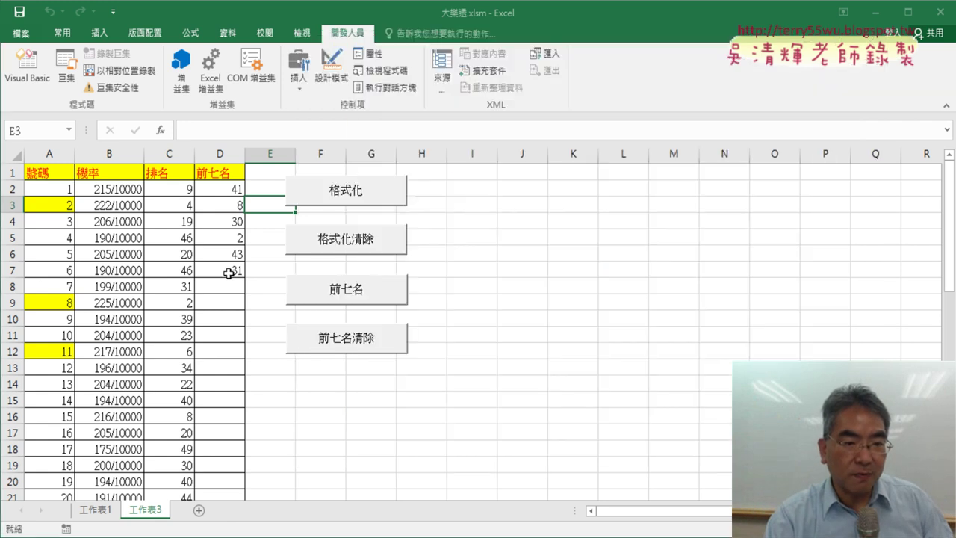
{"action": "left_click", "coordinate": [234, 274]}
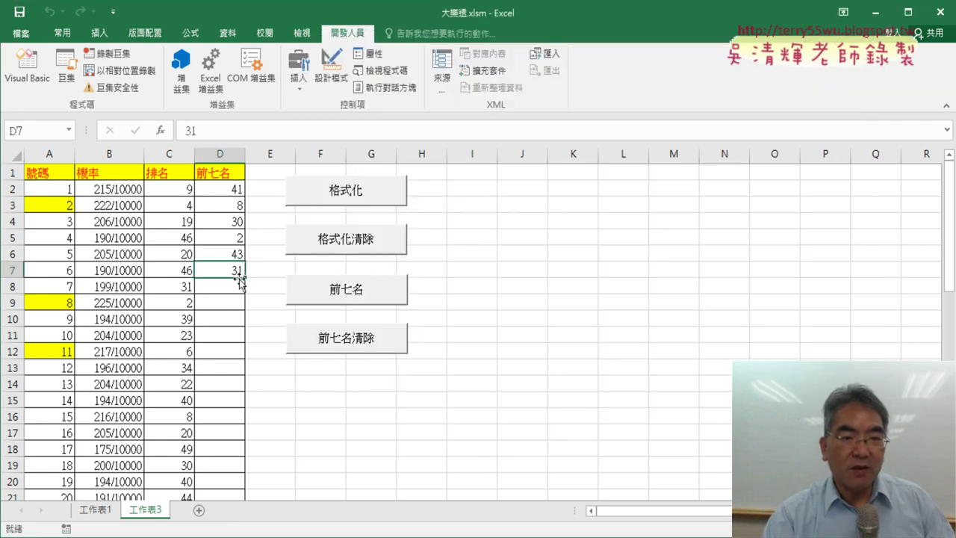
Reopen the Visual Basic editor and select Cells(k, "D") in the 前七名 code
{"action": "left_click", "coordinate": [28, 66]}
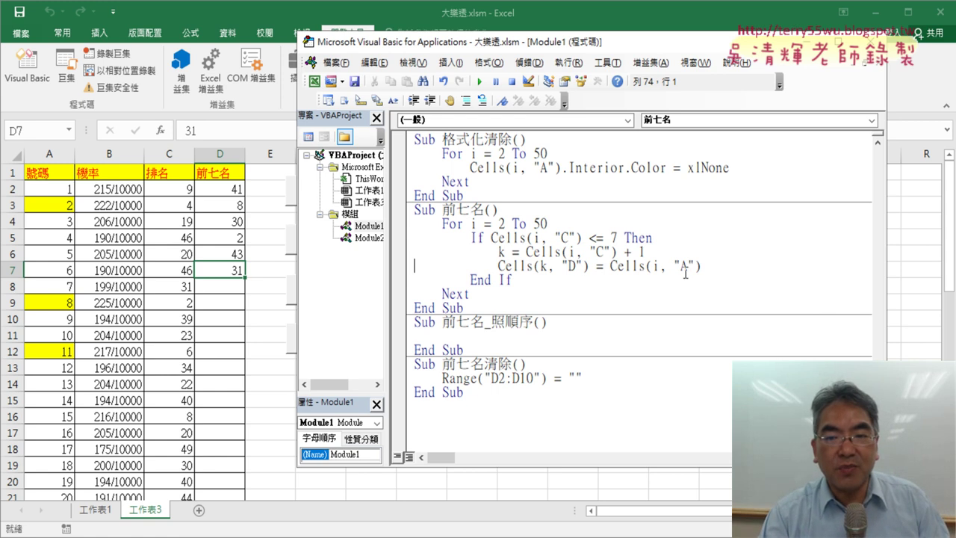
{"action": "left_click_drag", "start_coordinate": [587, 265], "coordinate": [498, 266]}
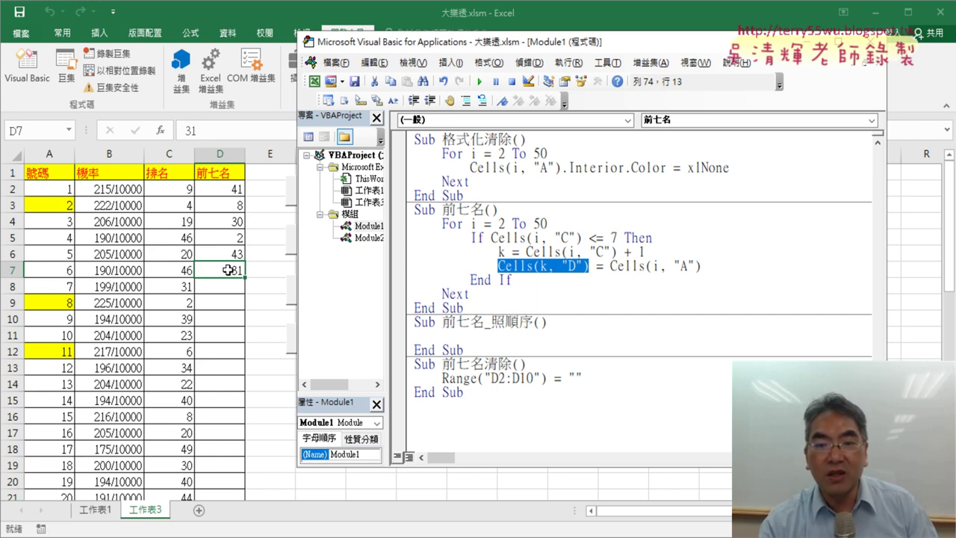
Select the Cells(k, "D") assignment, then insert a blank line below k = Cells(i, "C") + 1
{"action": "left_click_drag", "start_coordinate": [701, 266], "coordinate": [498, 266]}
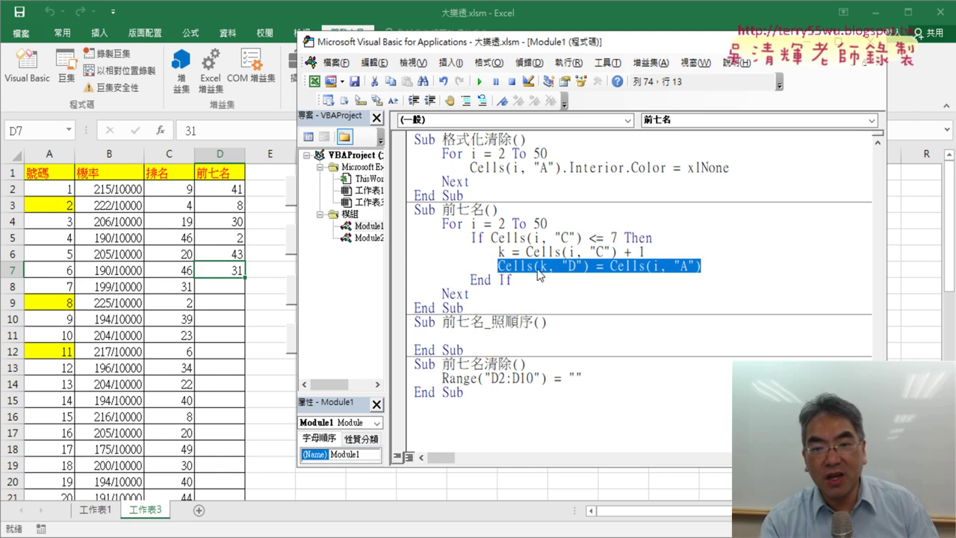
{"action": "left_click", "coordinate": [544, 267]}
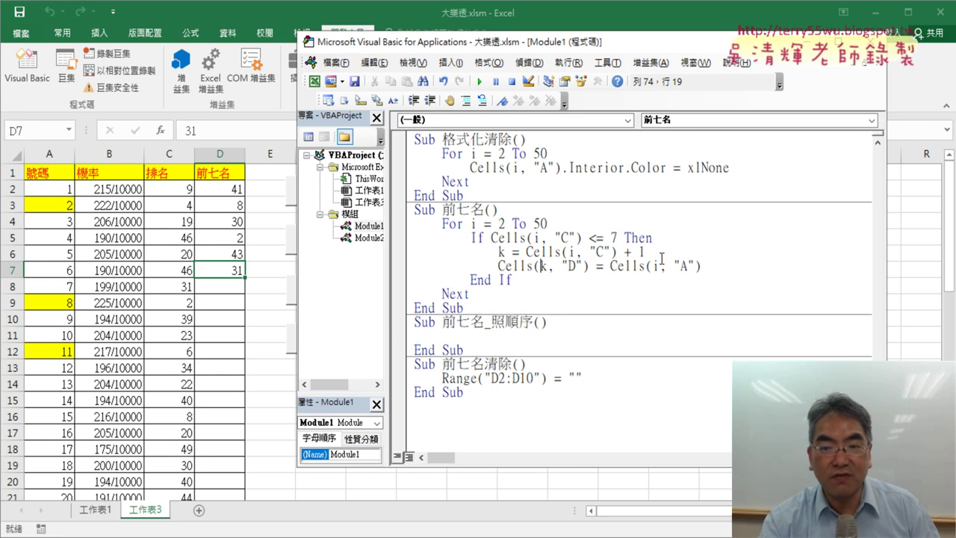
{"action": "left_click_drag", "start_coordinate": [703, 268], "coordinate": [496, 267]}
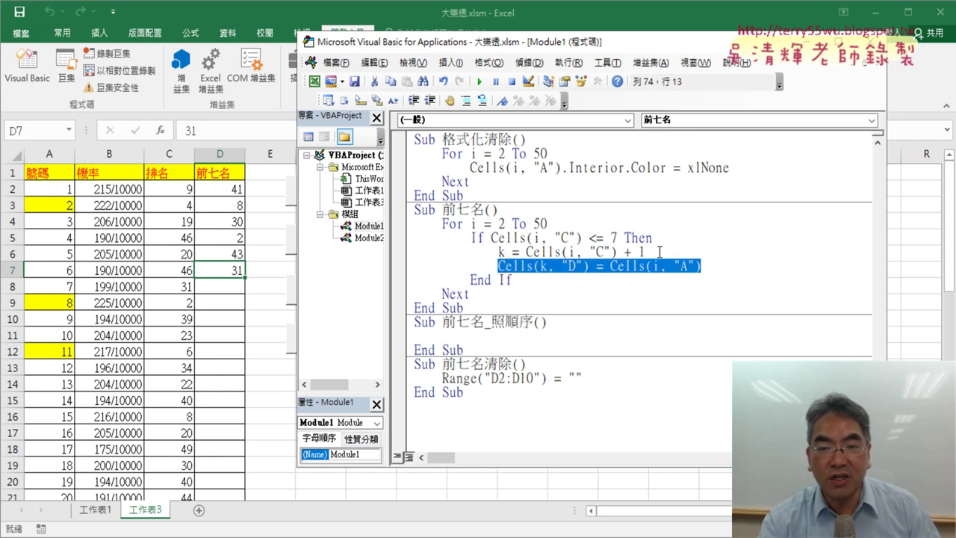
{"action": "left_click", "coordinate": [644, 252]}
{"action": "key", "text": "Return"}
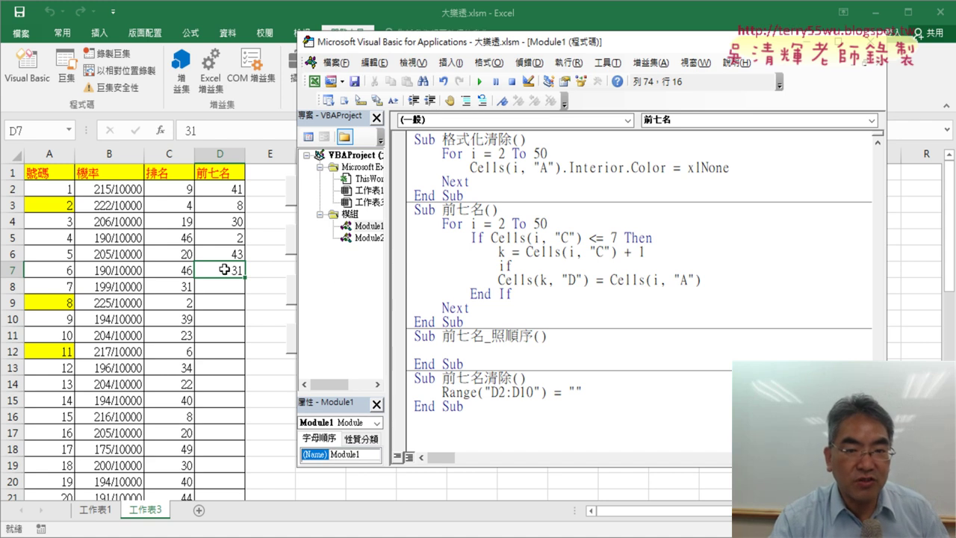
Complete the inner condition as If Cells(k, "D") = "" Then
{"action": "left_click", "coordinate": [498, 280]}
{"action": "left_click", "coordinate": [453, 331]}
{"action": "left_click_drag", "start_coordinate": [590, 280], "coordinate": [498, 280]}
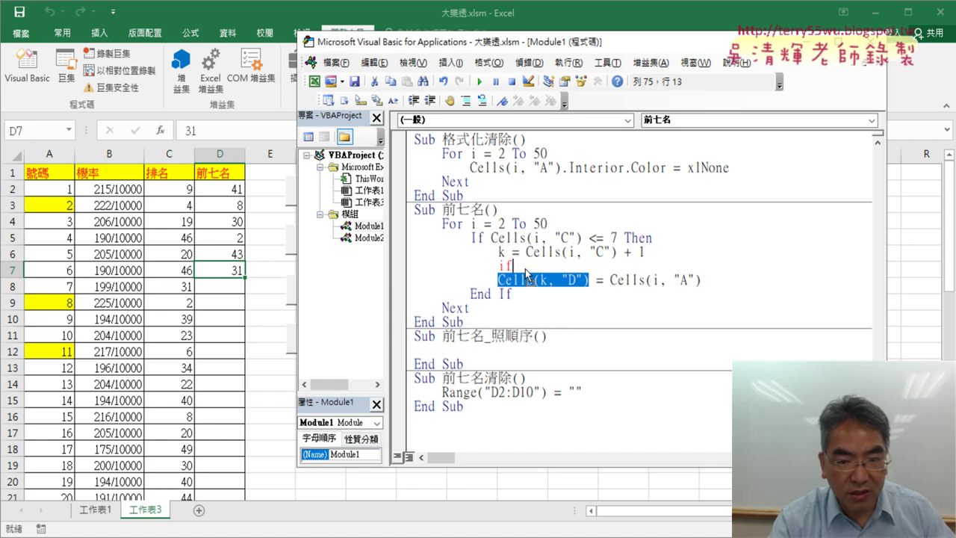
{"action": "key", "text": "ctrl+c"}
{"action": "left_click", "coordinate": [514, 266]}
{"action": "key", "text": "ctrl+v"}
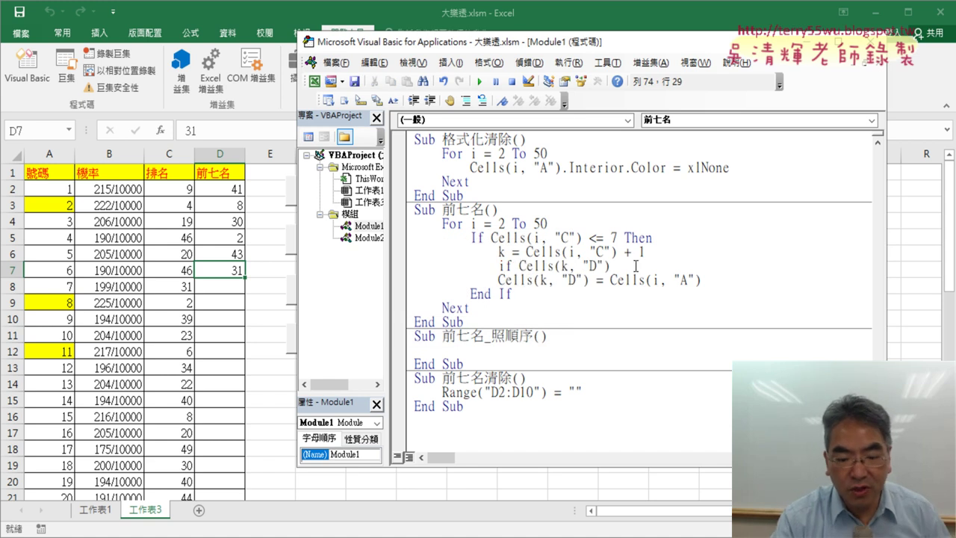
{"action": "type", "text": "="}
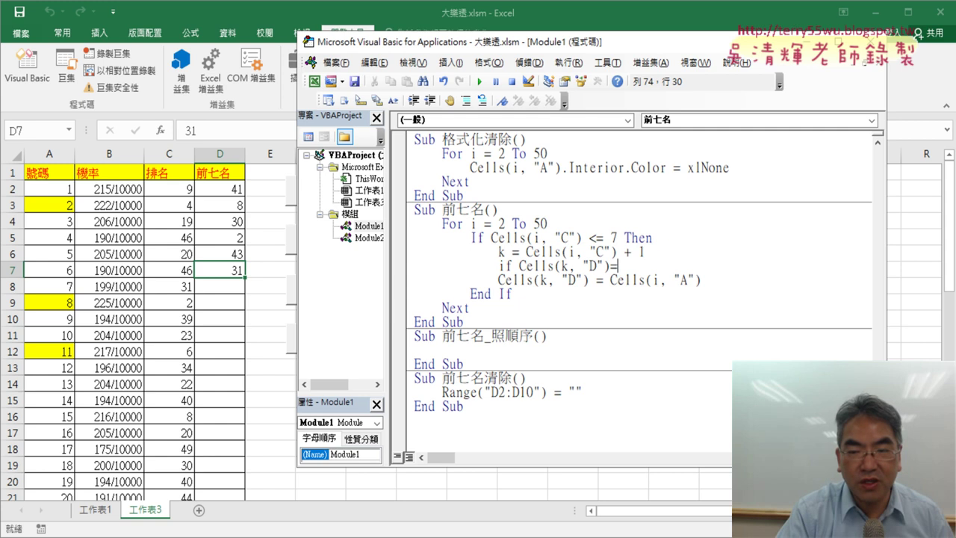
{"action": "type", "text": "\"\""}
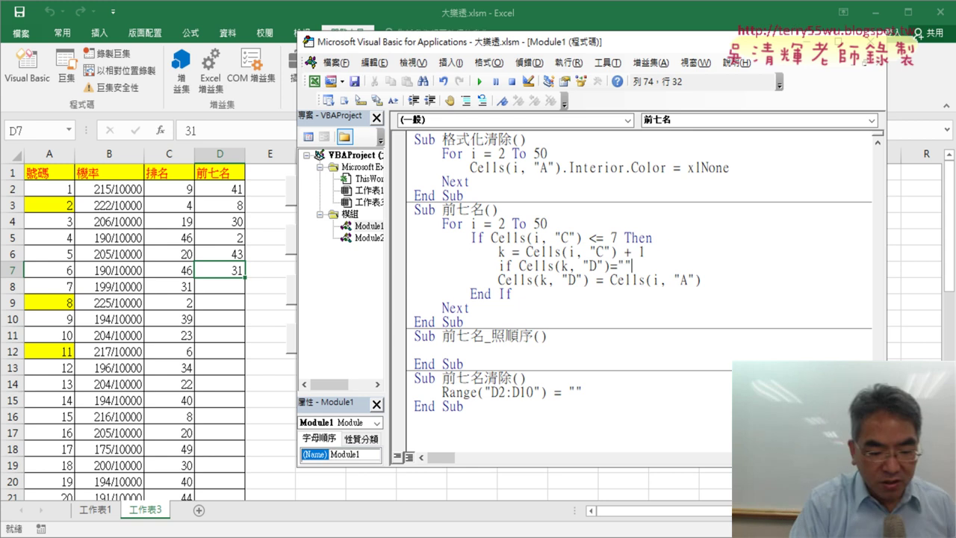
{"action": "type", "text": " the"}
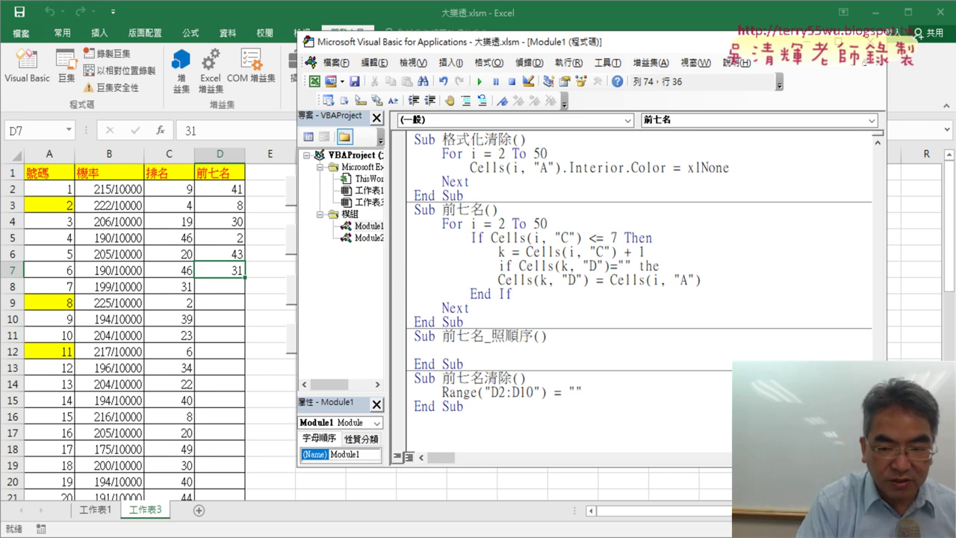
{"action": "type", "text": "n"}
{"action": "left_click", "coordinate": [636, 295]}
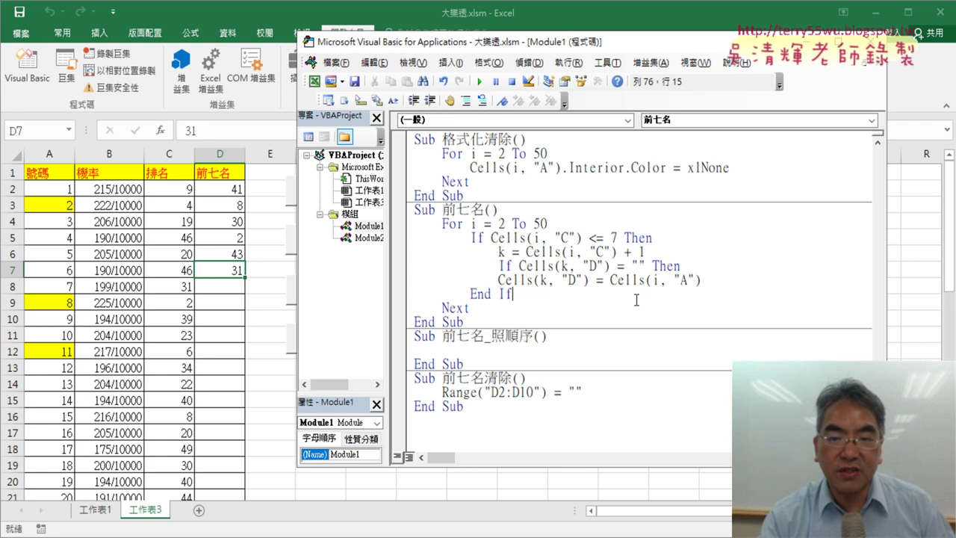
Indent the assignment under the new If and add an Else line after it
{"action": "key", "text": "Up"}
{"action": "key", "text": "Left"}
{"action": "key", "text": "Left"}
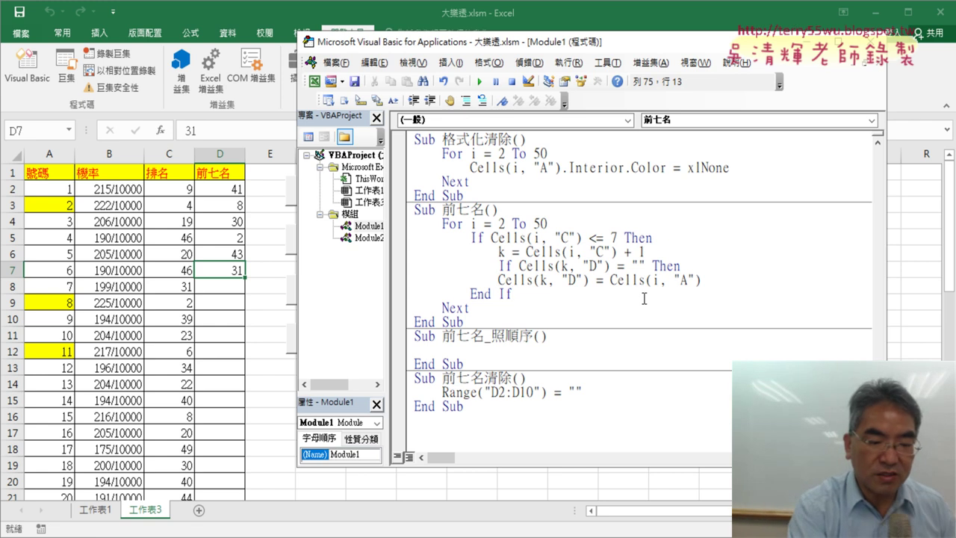
{"action": "key", "text": "Tab"}
{"action": "key", "text": "Return"}
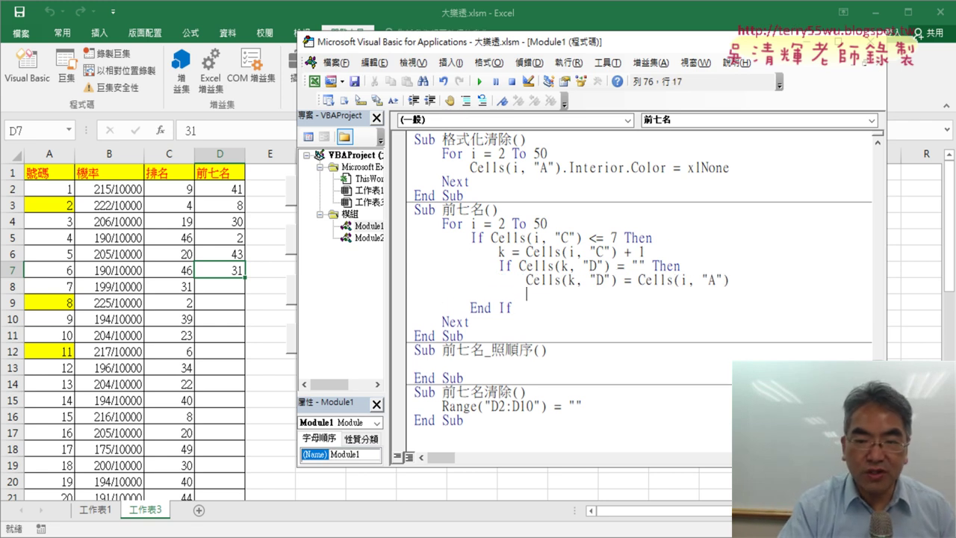
{"action": "type", "text": "e"}
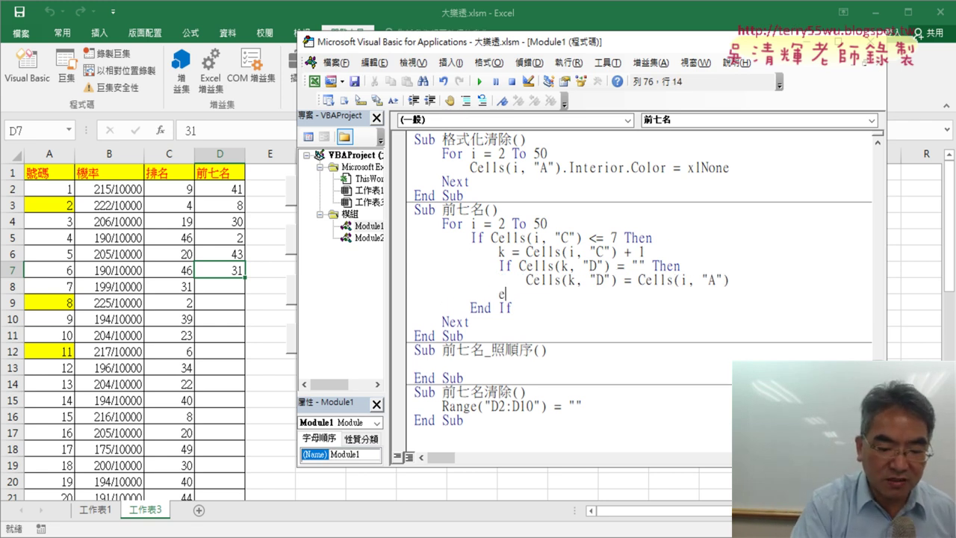
{"action": "type", "text": "lse"}
{"action": "key", "text": "Return"}
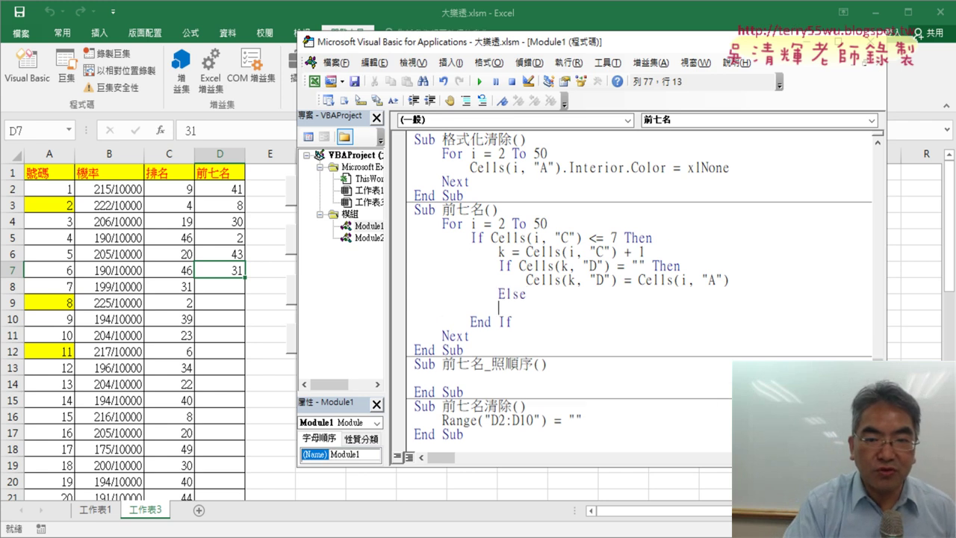
{"action": "key", "text": "Return"}
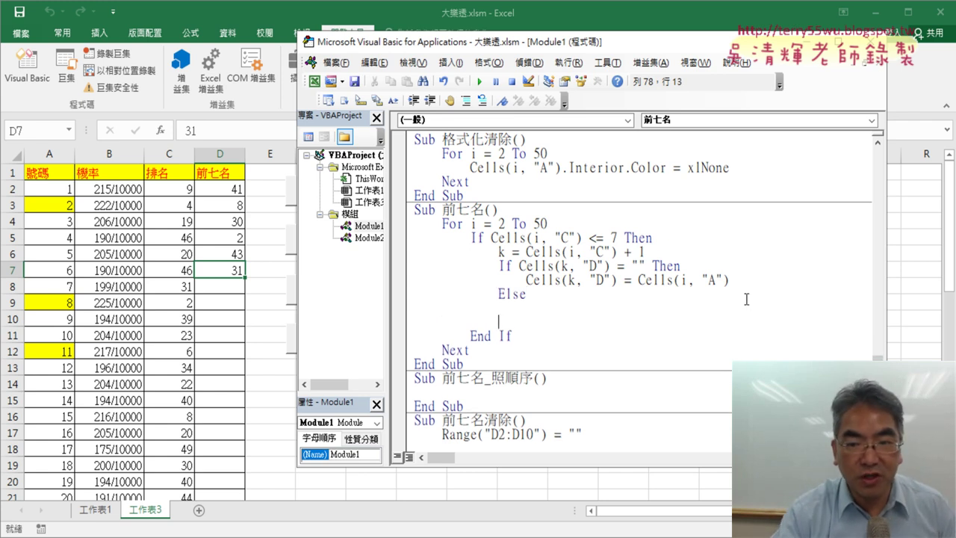
Close the inner If with End If and drag-copy Cells(k, "D") = Cells(i, "A") under Else
{"action": "left_click_drag", "start_coordinate": [645, 265], "coordinate": [619, 266]}
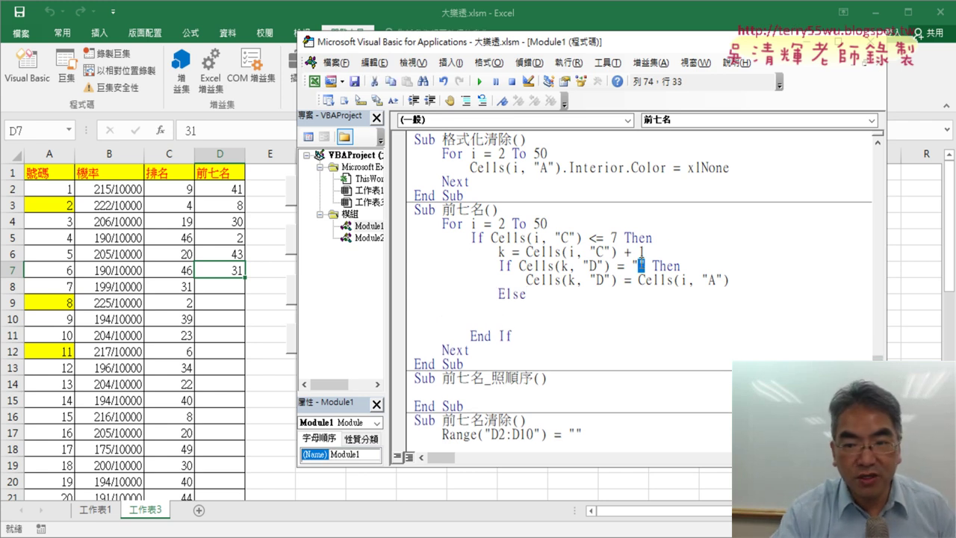
{"action": "left_click", "coordinate": [583, 281]}
{"action": "left_click", "coordinate": [539, 316]}
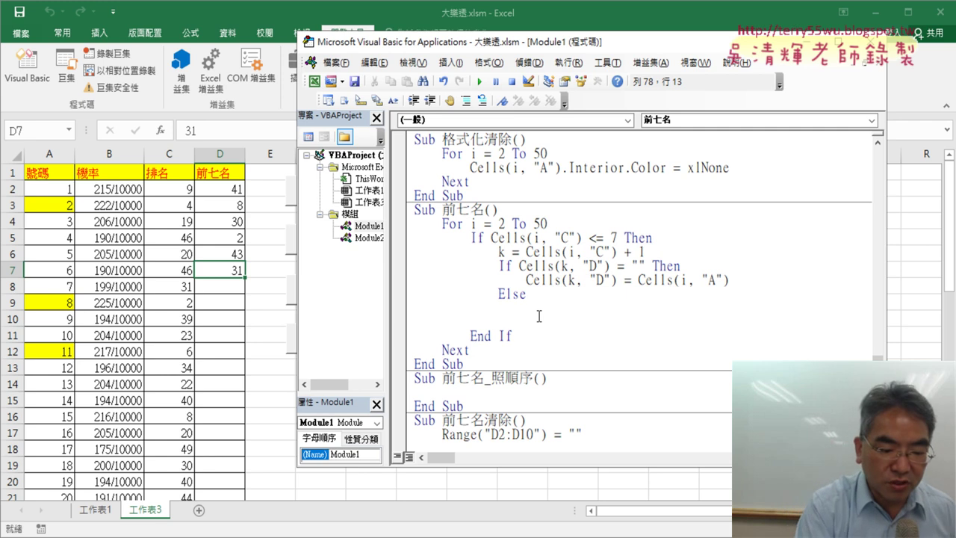
{"action": "type", "text": "end"}
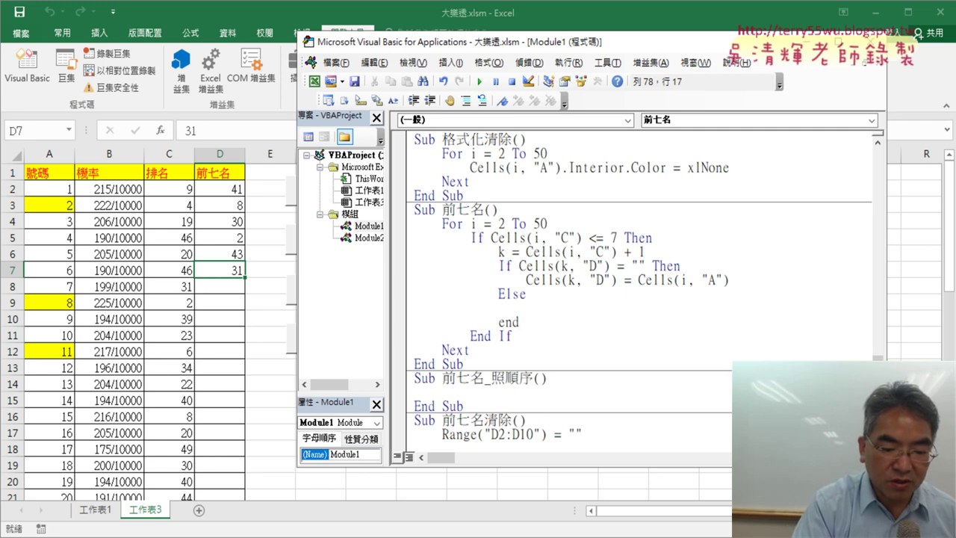
{"action": "type", "text": " if"}
{"action": "left_click", "coordinate": [499, 307]}
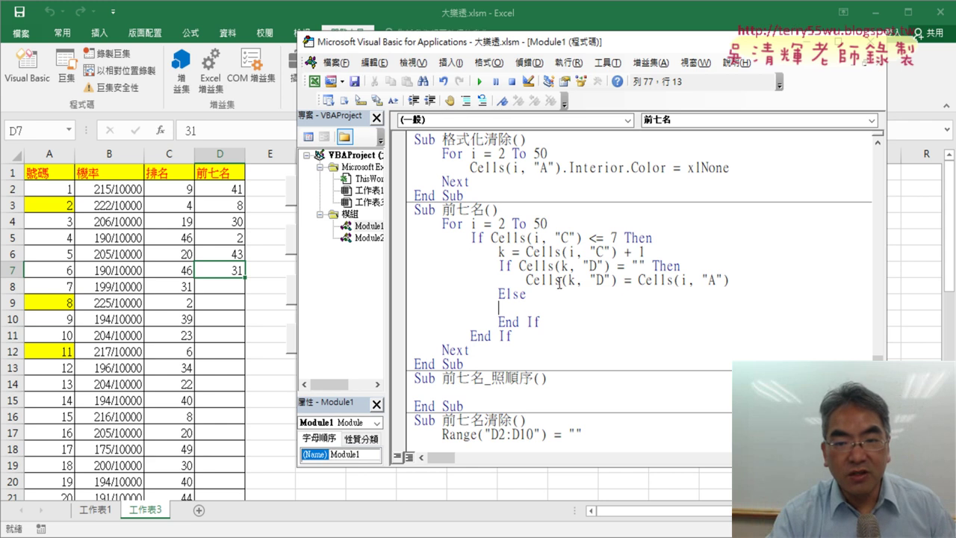
{"action": "left_click_drag", "start_coordinate": [527, 279], "coordinate": [723, 279]}
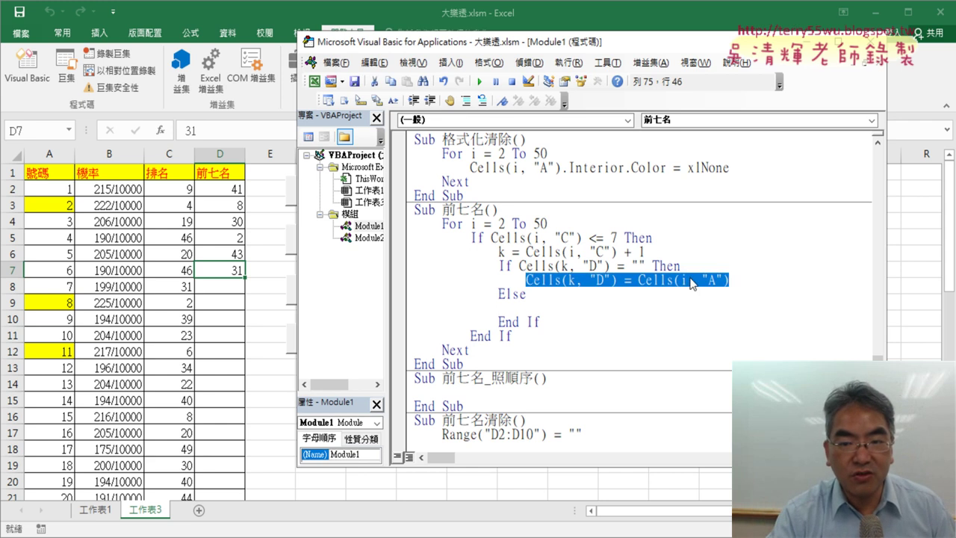
{"action": "left_click_drag", "start_coordinate": [613, 312], "coordinate": [564, 306]}
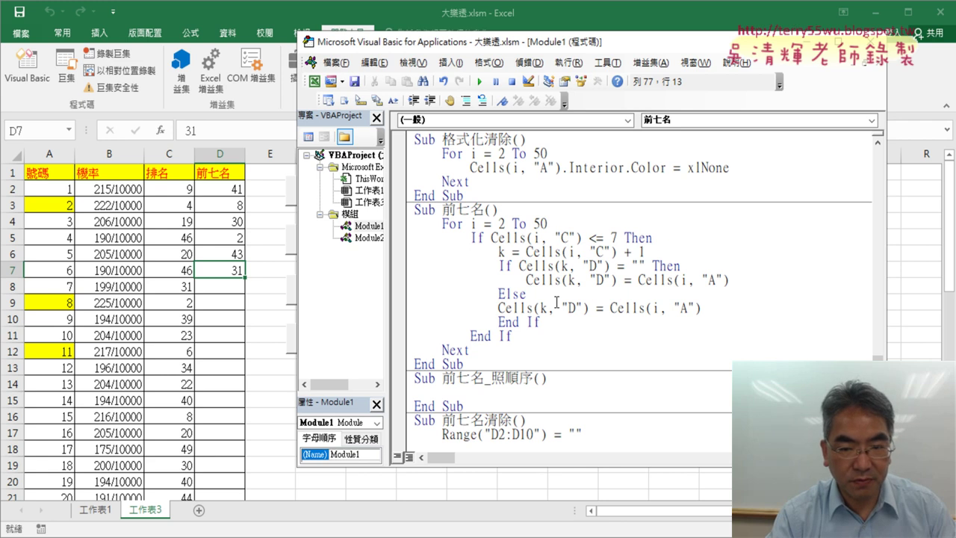
Indent the Else assignment, change it to Cells(k + 1, "D"), and set a breakpoint there
{"action": "key", "text": "Tab"}
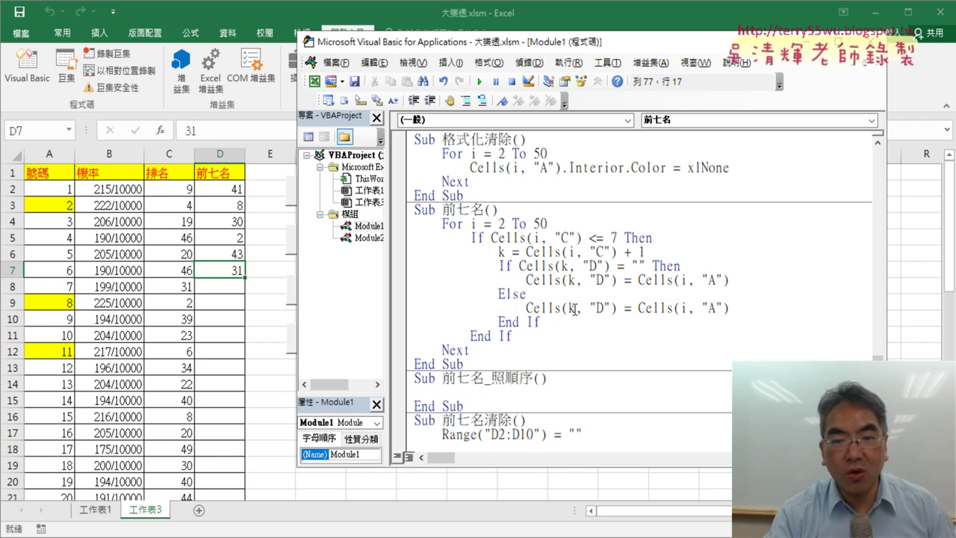
{"action": "double_click", "coordinate": [573, 309]}
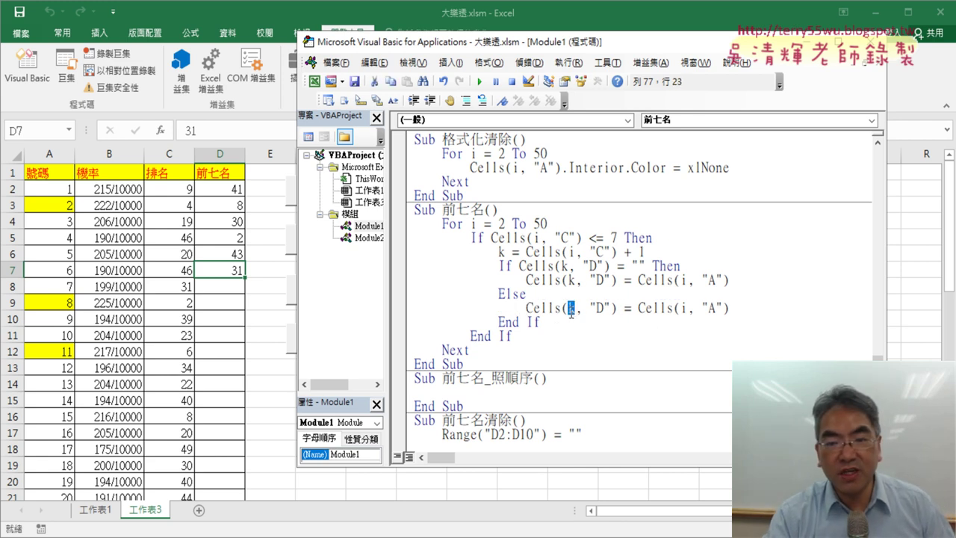
{"action": "left_click", "coordinate": [576, 307]}
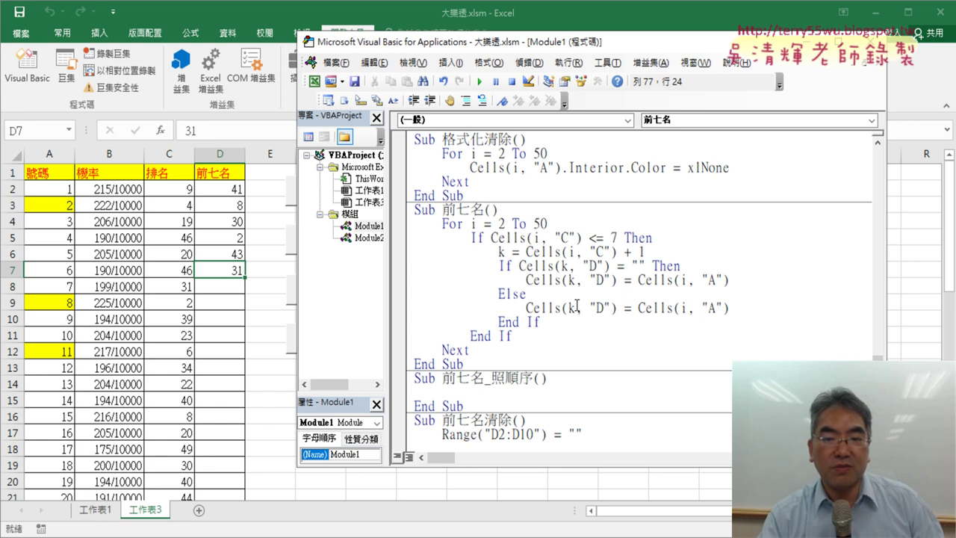
{"action": "type", "text": "+"}
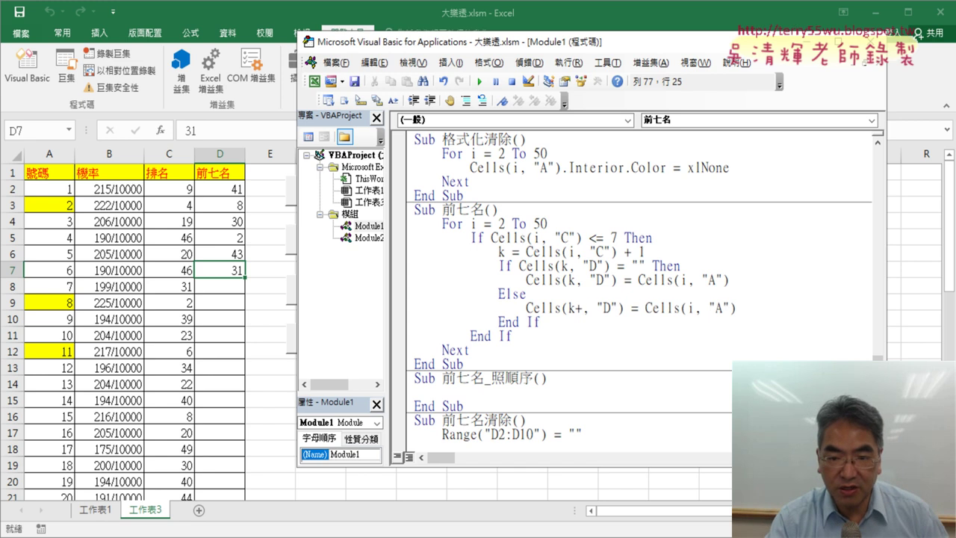
{"action": "type", "text": "1"}
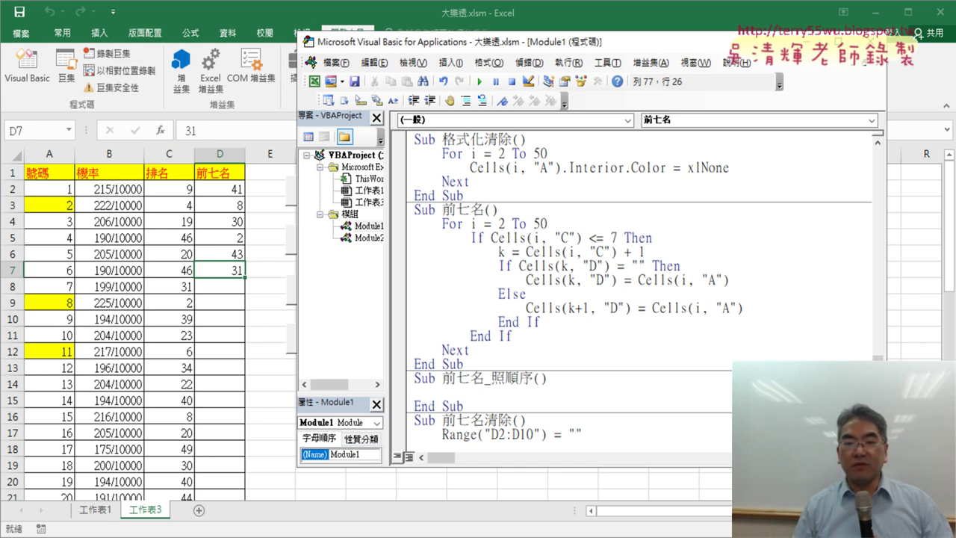
{"action": "left_click", "coordinate": [759, 278]}
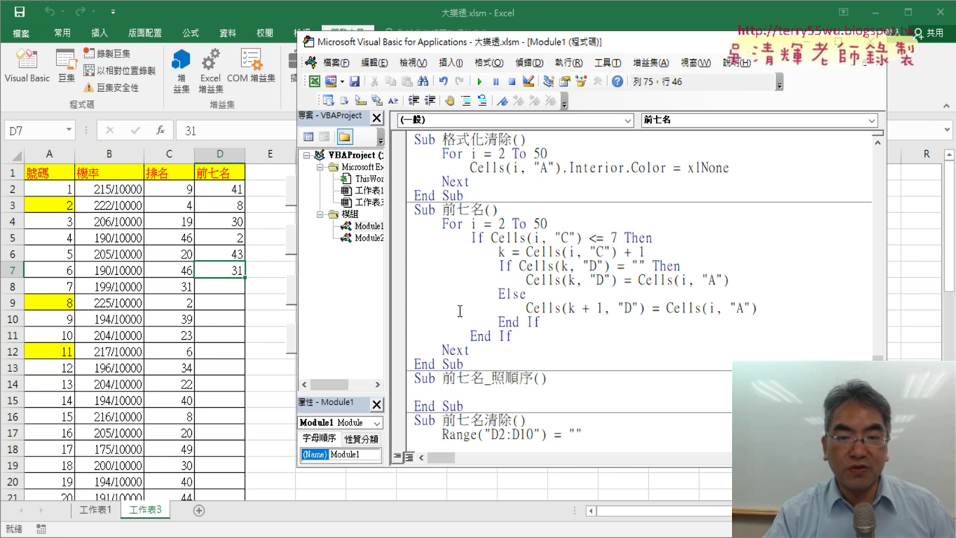
{"action": "left_click", "coordinate": [401, 309]}
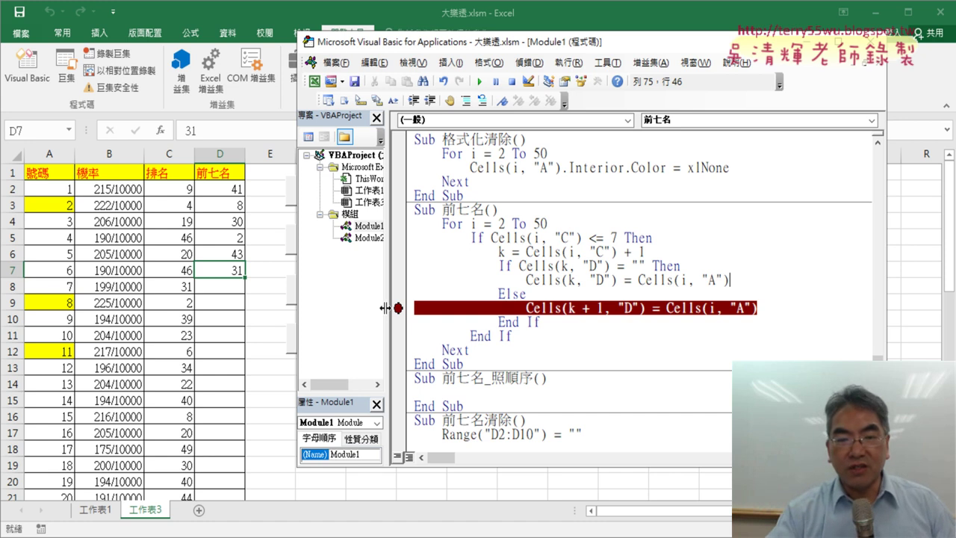
Remove the breakpoint from the Else-branch Cells(k + 1, "D") line
{"action": "left_click_drag", "start_coordinate": [738, 282], "coordinate": [540, 281]}
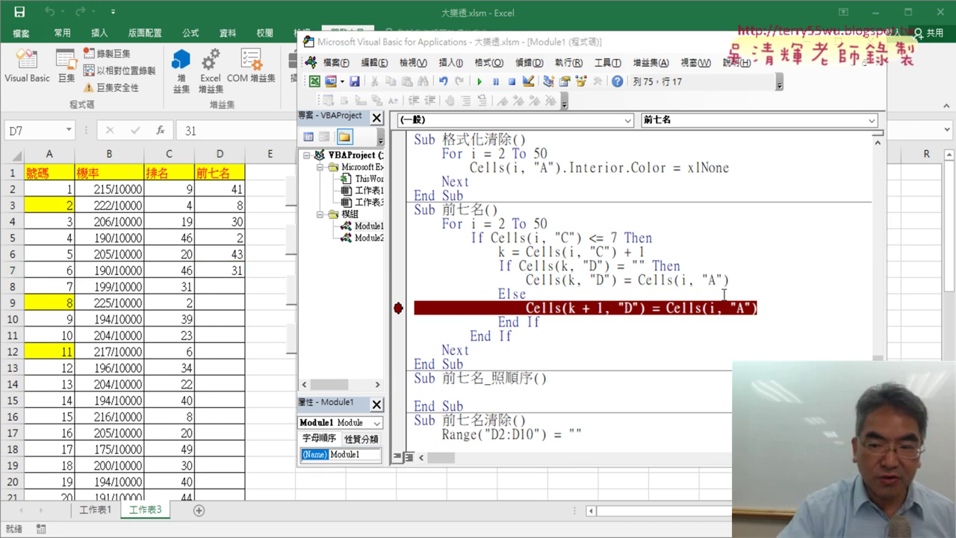
{"action": "left_click", "coordinate": [400, 307]}
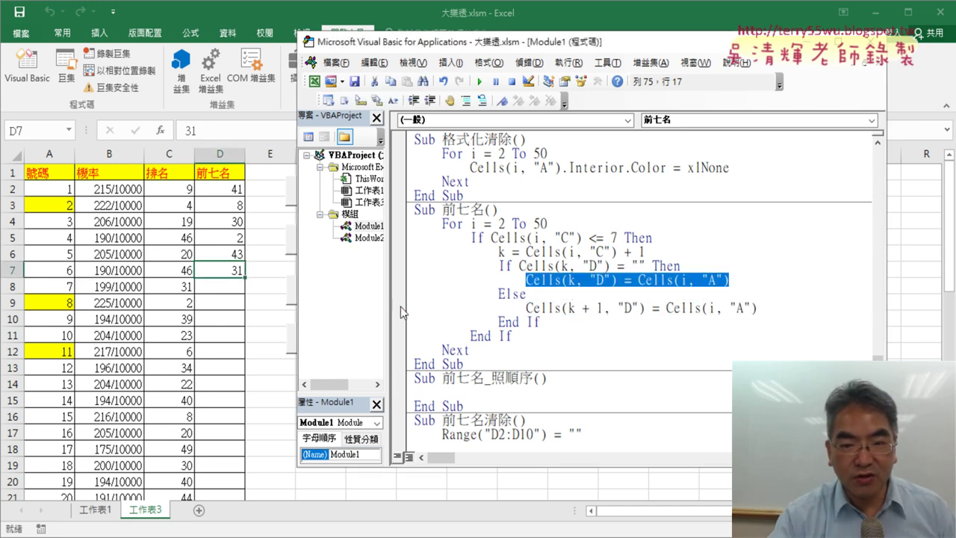
{"action": "left_click", "coordinate": [568, 318]}
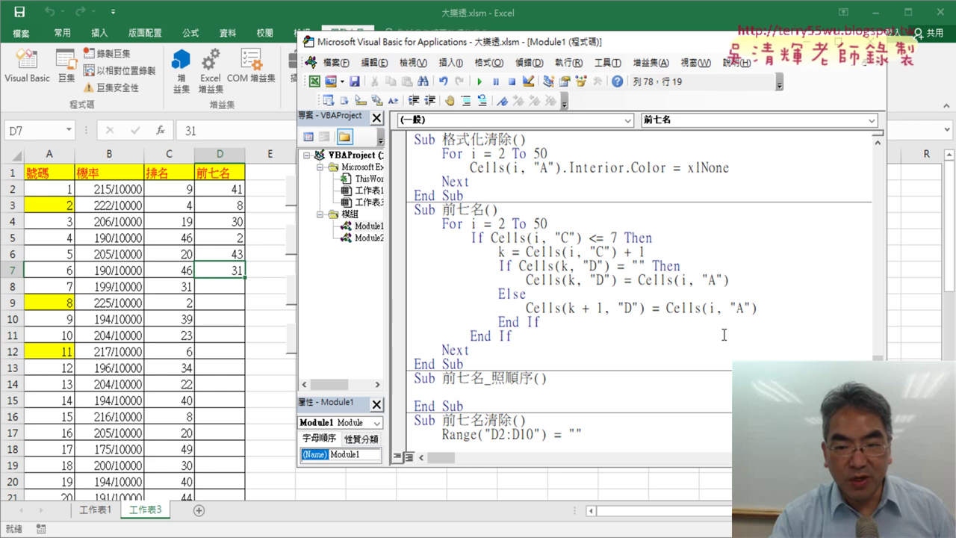
Explain the nested If by marking the k calculation, the empty-cell test, the + 1 offset and End If, then clear the marks
{"action": "left_click_drag", "start_coordinate": [526, 278], "coordinate": [748, 276]}
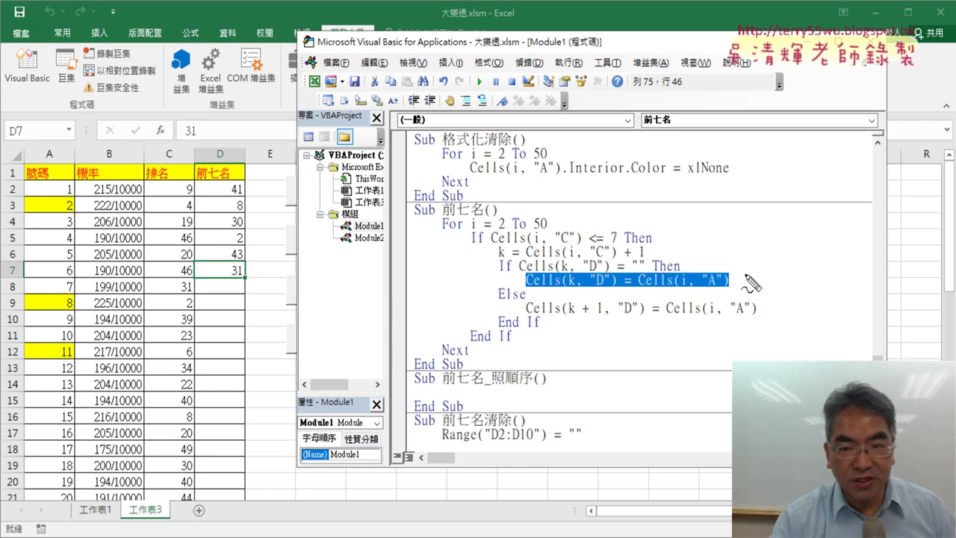
{"action": "left_click_drag", "start_coordinate": [483, 254], "coordinate": [531, 257]}
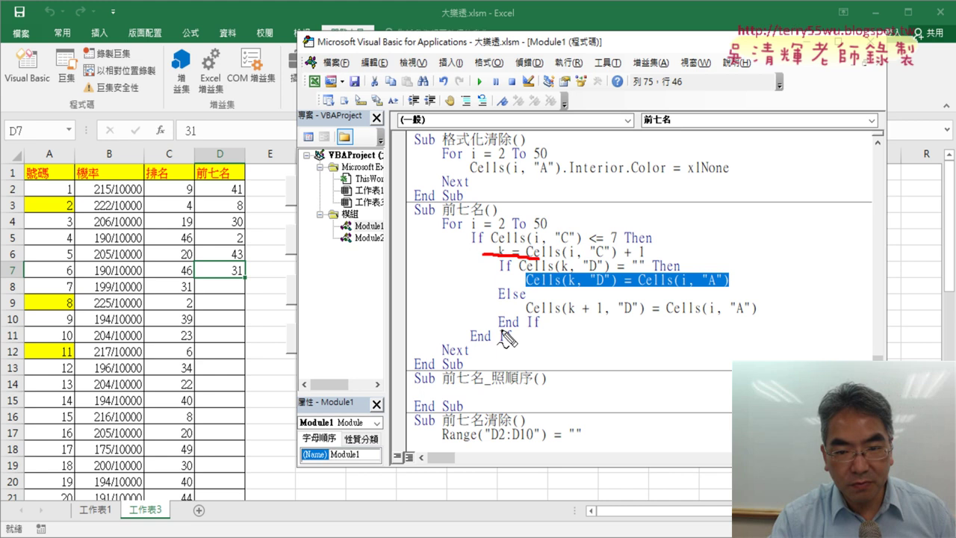
{"action": "left_click_drag", "start_coordinate": [499, 329], "coordinate": [551, 329]}
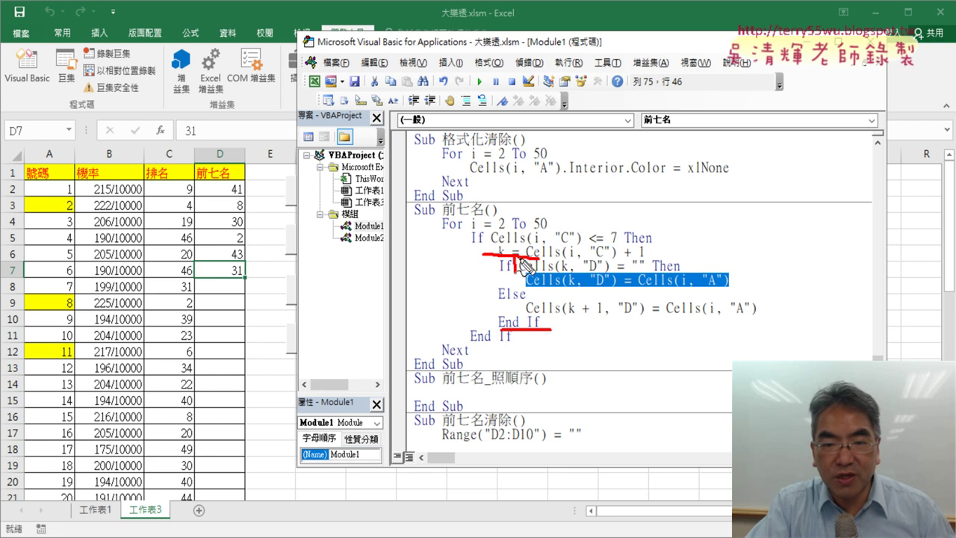
{"action": "left_click_drag", "start_coordinate": [516, 273], "coordinate": [648, 276]}
{"action": "left_click_drag", "start_coordinate": [518, 274], "coordinate": [647, 273]}
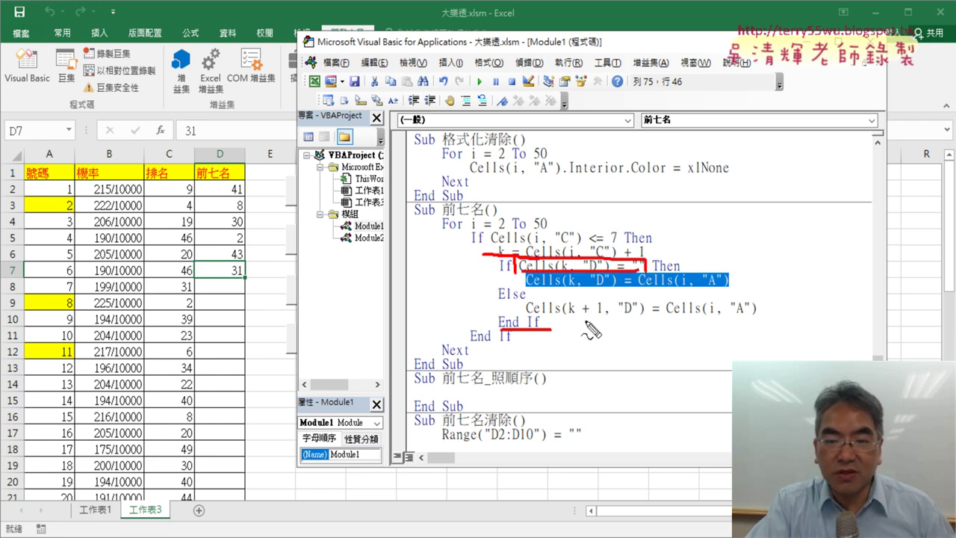
{"action": "left_click_drag", "start_coordinate": [580, 317], "coordinate": [602, 317]}
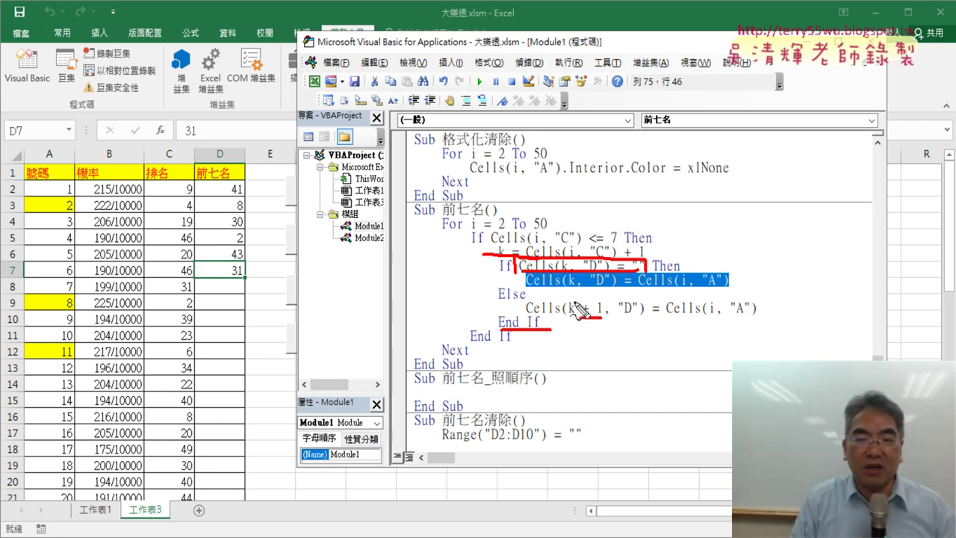
{"action": "key", "text": "Escape"}
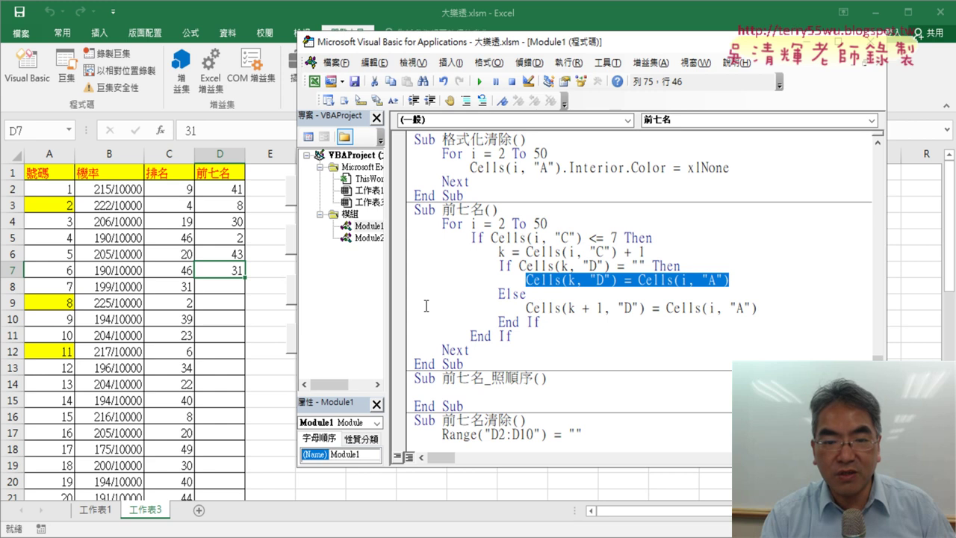
Set a breakpoint on the Else-branch line Cells(k + 1, "D") = Cells(i, "A") and highlight that code
{"action": "left_click", "coordinate": [398, 307]}
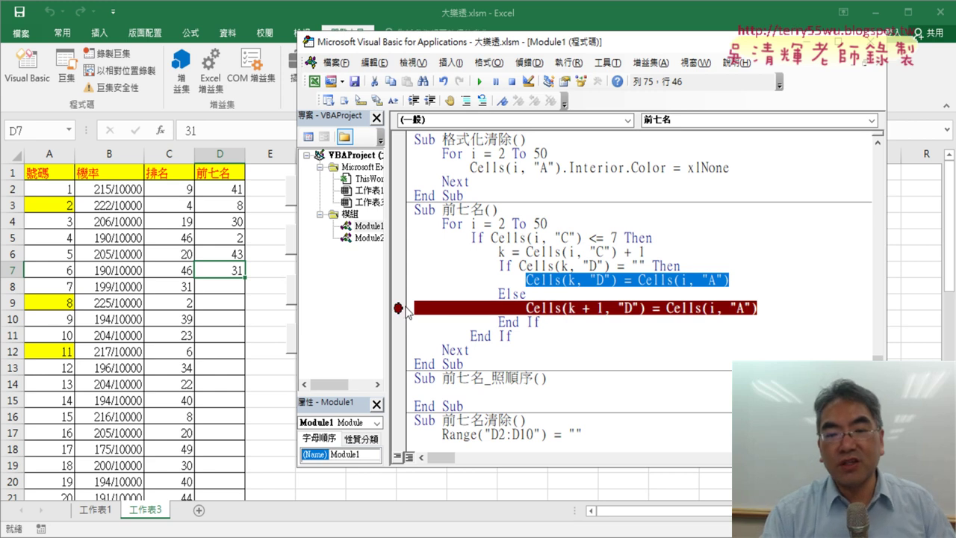
{"action": "left_click", "coordinate": [595, 310]}
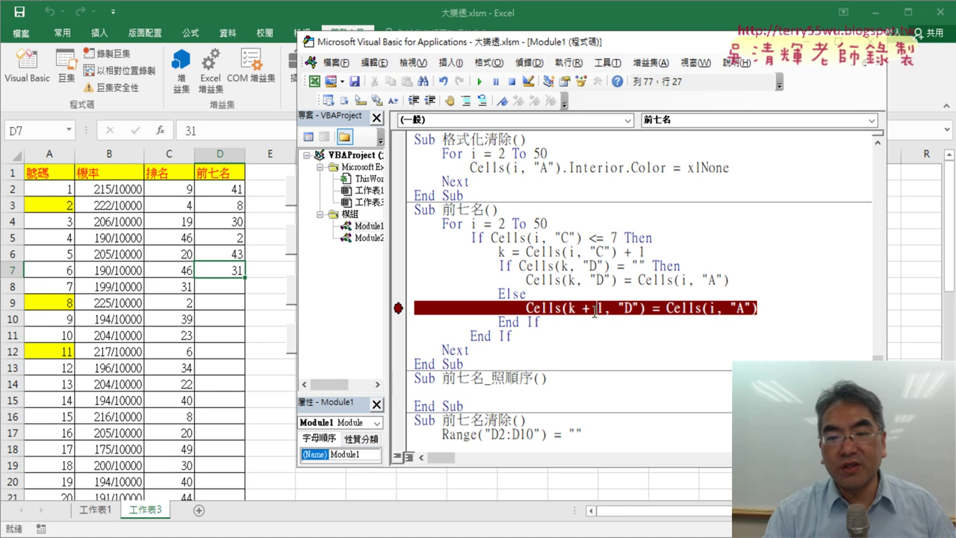
{"action": "left_click_drag", "start_coordinate": [528, 308], "coordinate": [757, 308]}
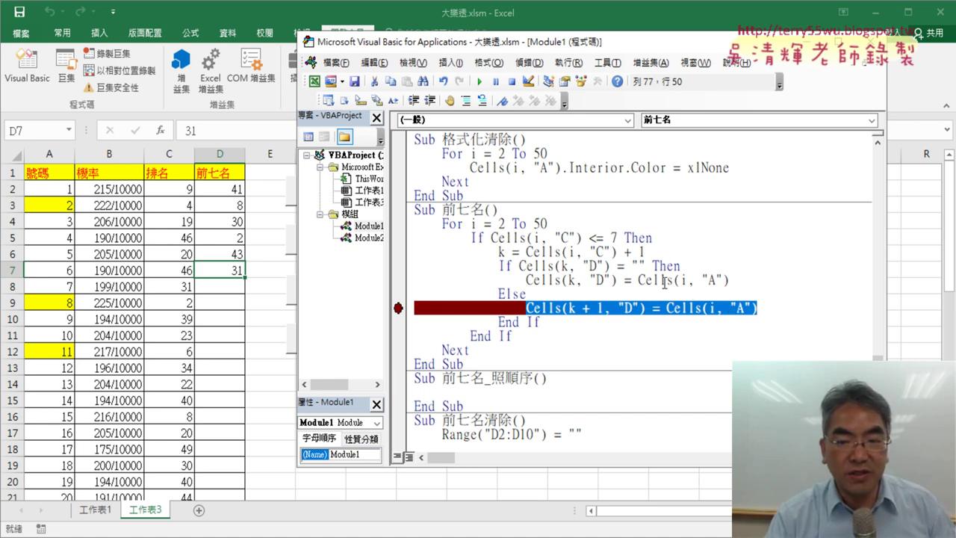
{"action": "left_click", "coordinate": [664, 282]}
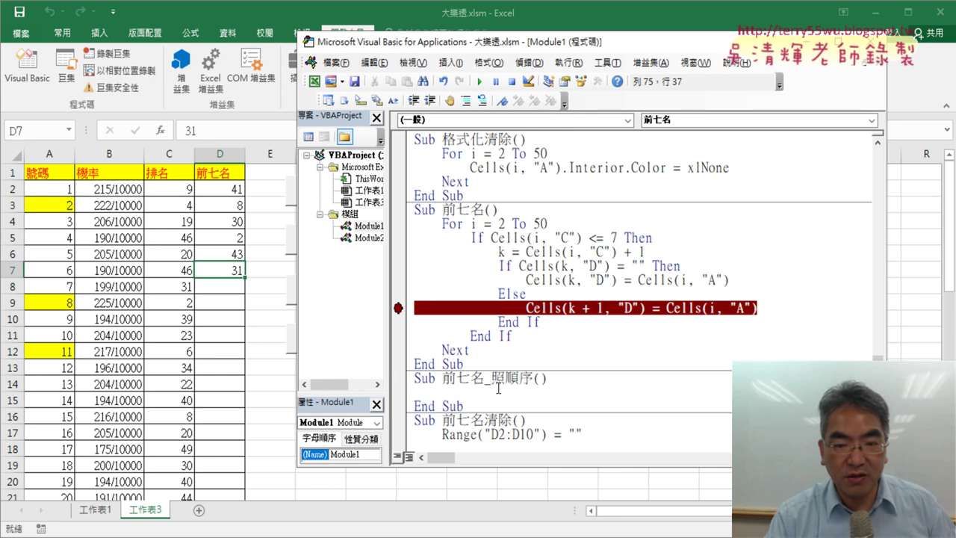
{"action": "left_click", "coordinate": [481, 434]}
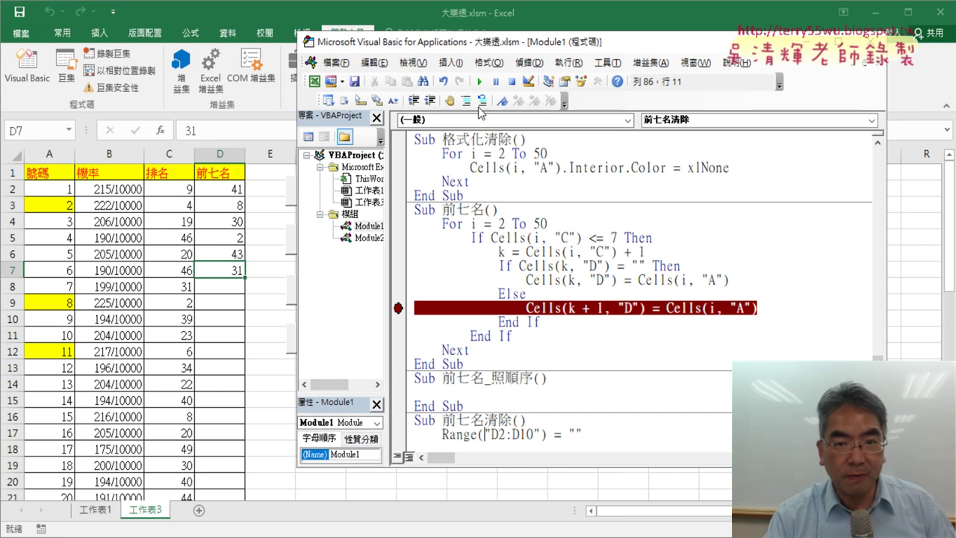
{"action": "left_click", "coordinate": [479, 82]}
{"action": "left_click", "coordinate": [584, 277]}
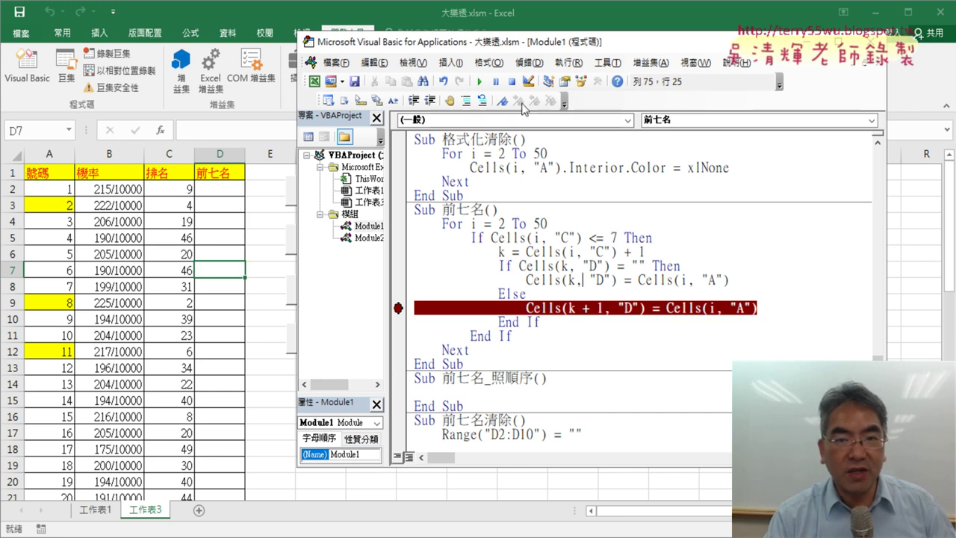
{"action": "left_click", "coordinate": [480, 82]}
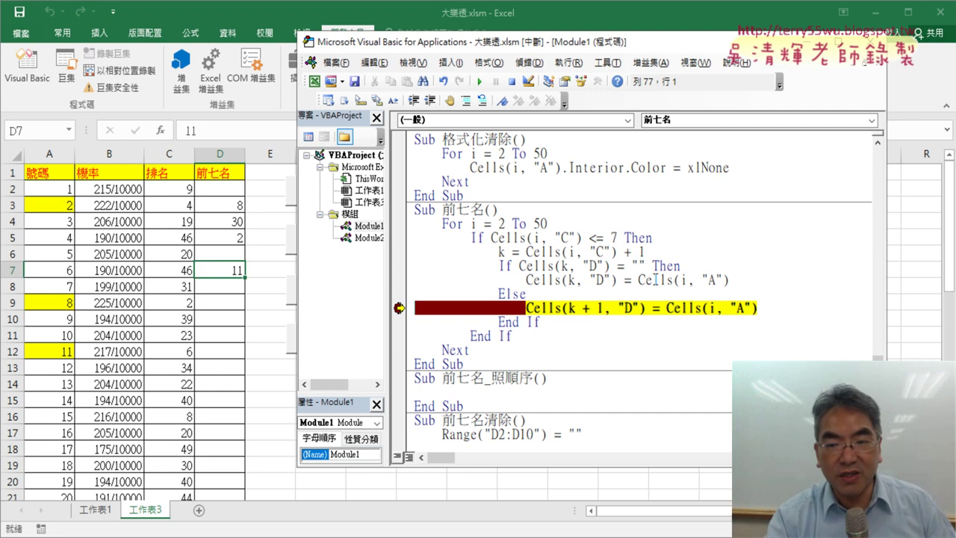
{"action": "mouse_move", "coordinate": [680, 303]}
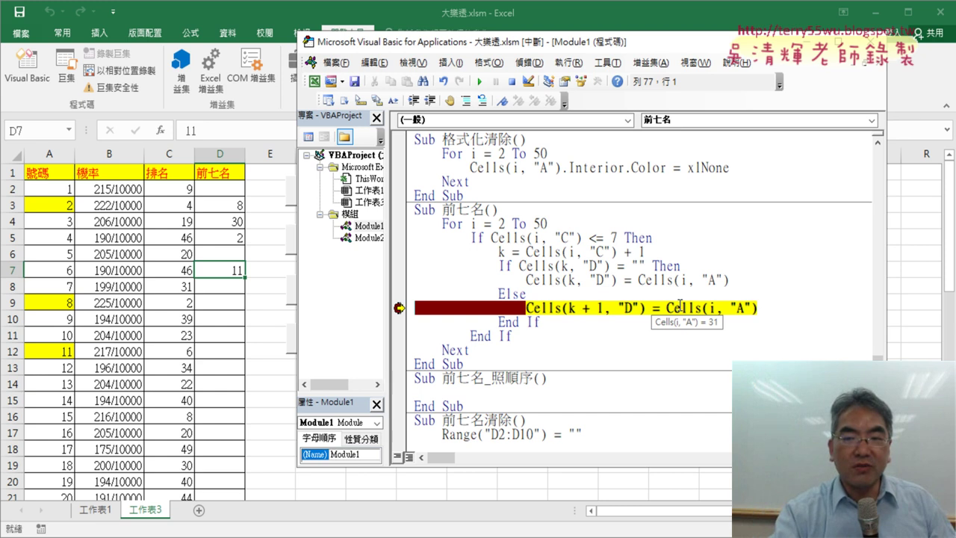
{"action": "mouse_move", "coordinate": [550, 270]}
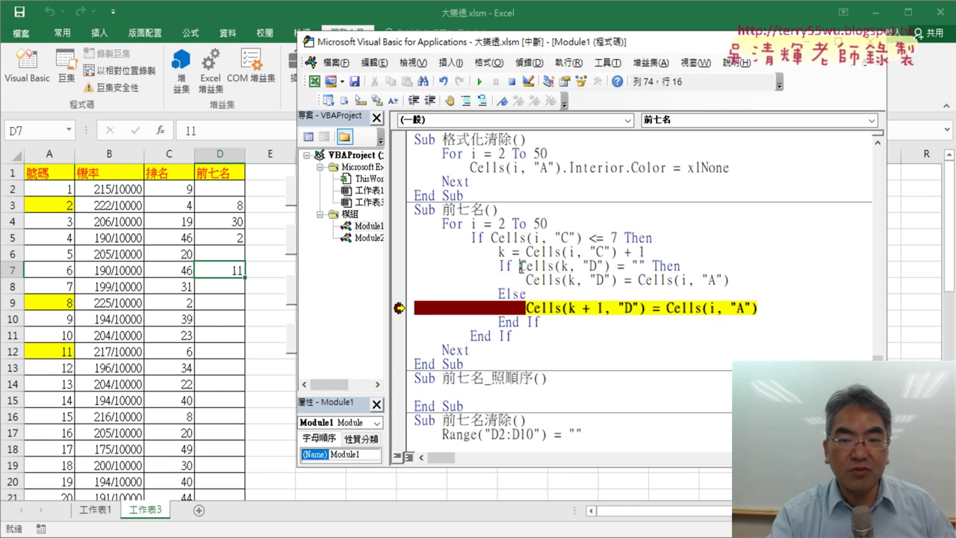
{"action": "left_click_drag", "start_coordinate": [519, 265], "coordinate": [644, 266]}
{"action": "mouse_move", "coordinate": [608, 270]}
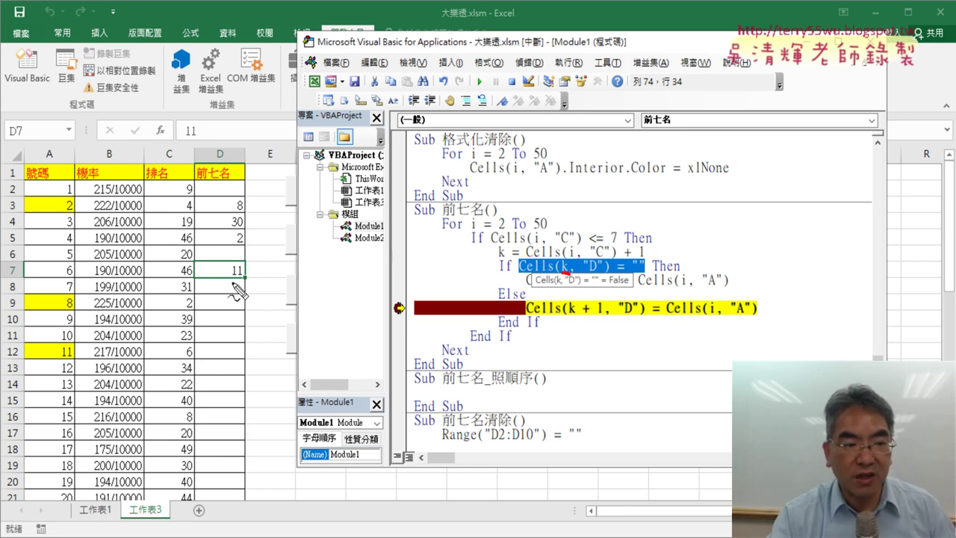
{"action": "left_click_drag", "start_coordinate": [232, 282], "coordinate": [249, 282]}
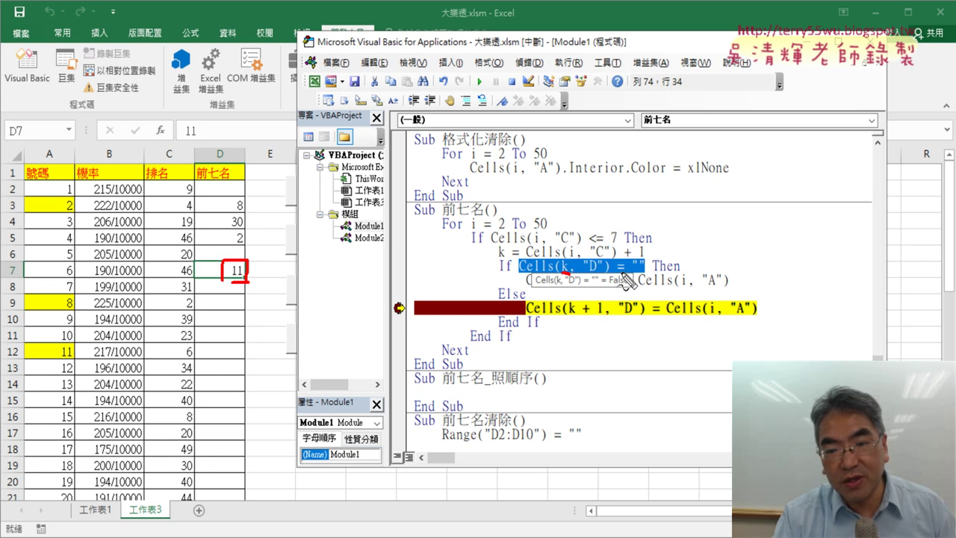
{"action": "left_click_drag", "start_coordinate": [608, 286], "coordinate": [624, 286]}
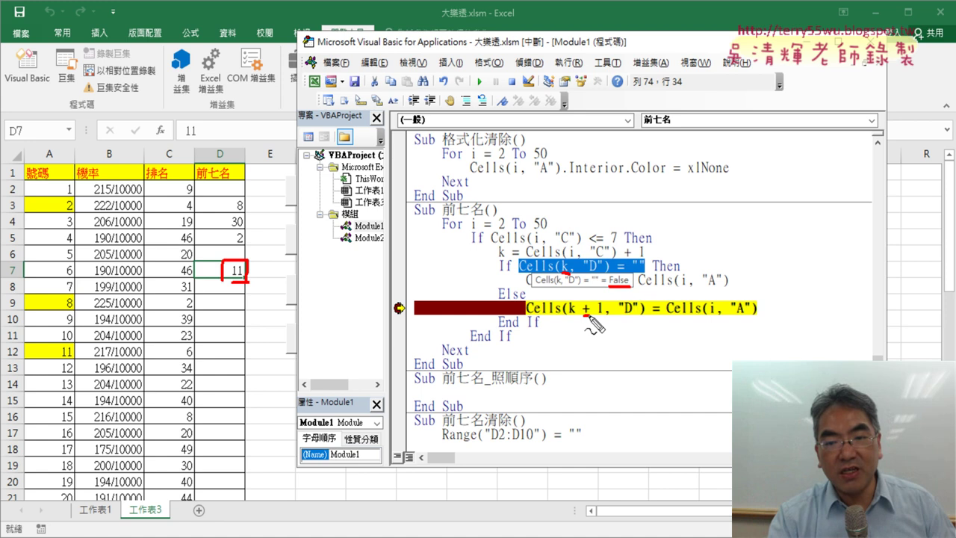
{"action": "left_click_drag", "start_coordinate": [582, 317], "coordinate": [600, 315]}
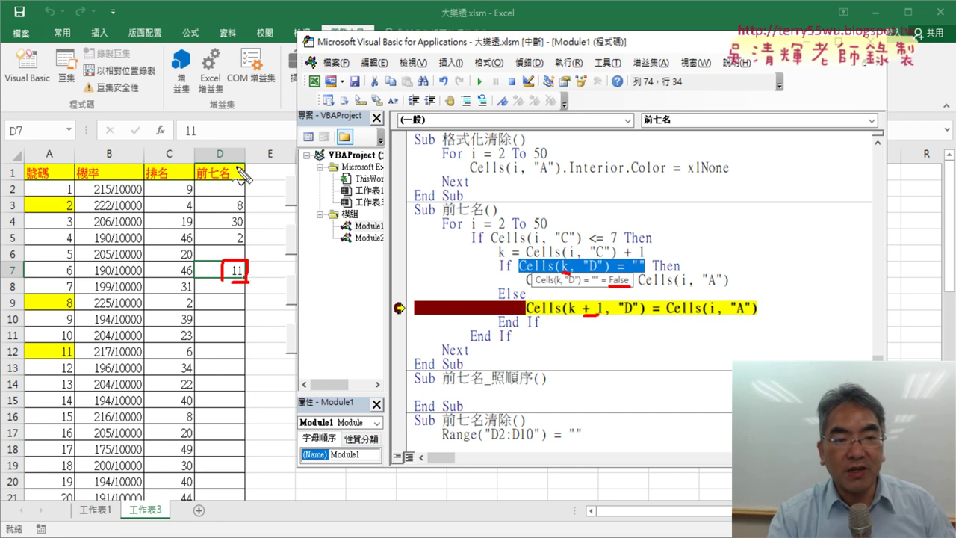
{"action": "left_click_drag", "start_coordinate": [9, 280], "coordinate": [18, 282]}
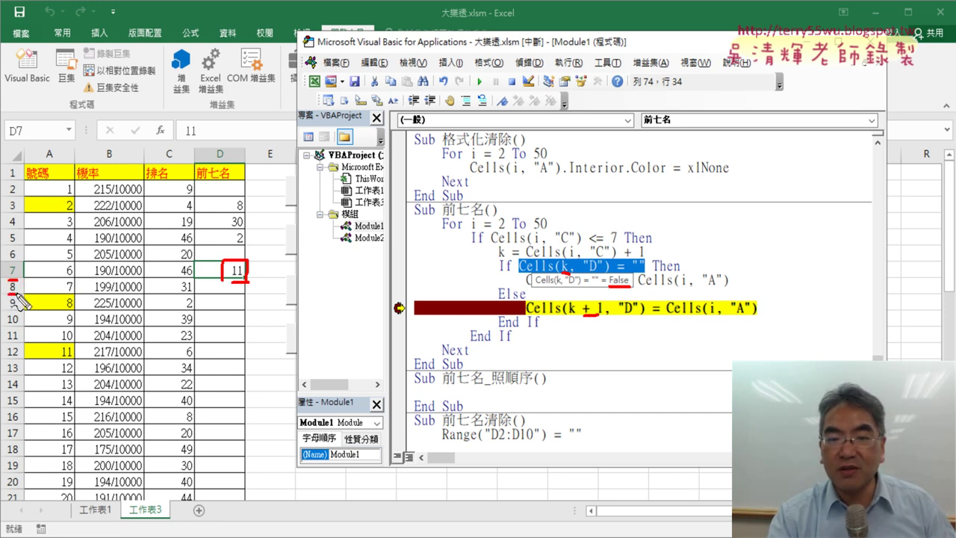
{"action": "key", "text": "Escape"}
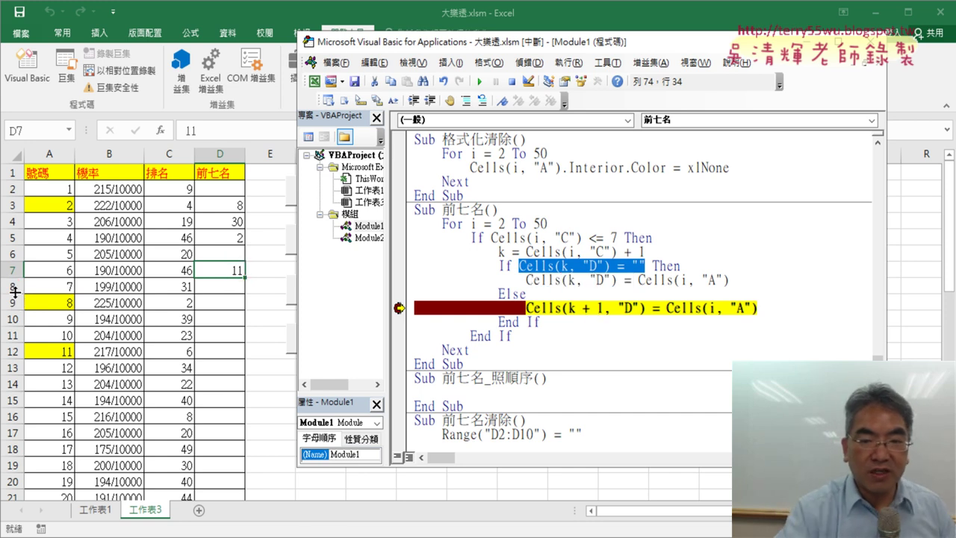
{"action": "left_click", "coordinate": [624, 333]}
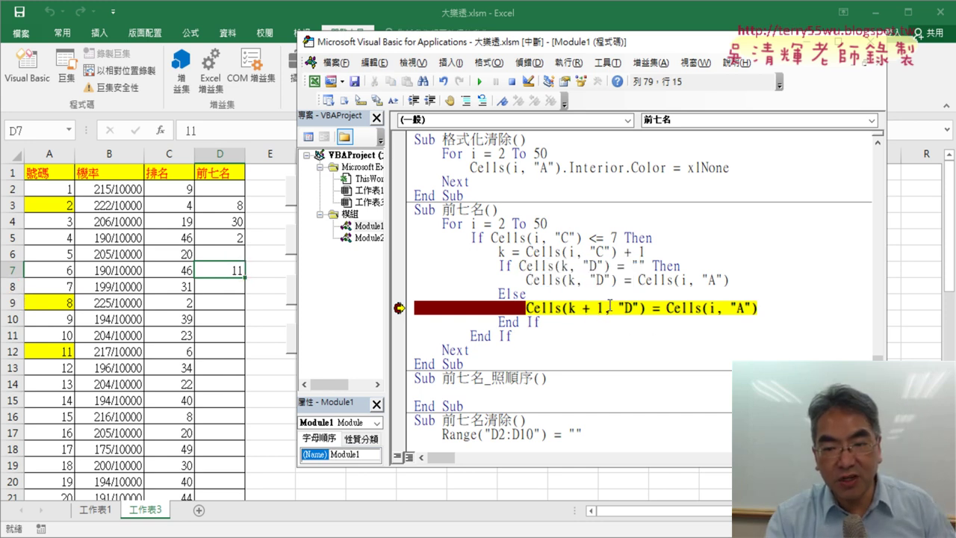
{"action": "mouse_move", "coordinate": [610, 306]}
{"action": "left_mouse_down"}
{"action": "mouse_move", "coordinate": [576, 306]}
{"action": "mouse_move", "coordinate": [596, 308]}
{"action": "left_mouse_up"}
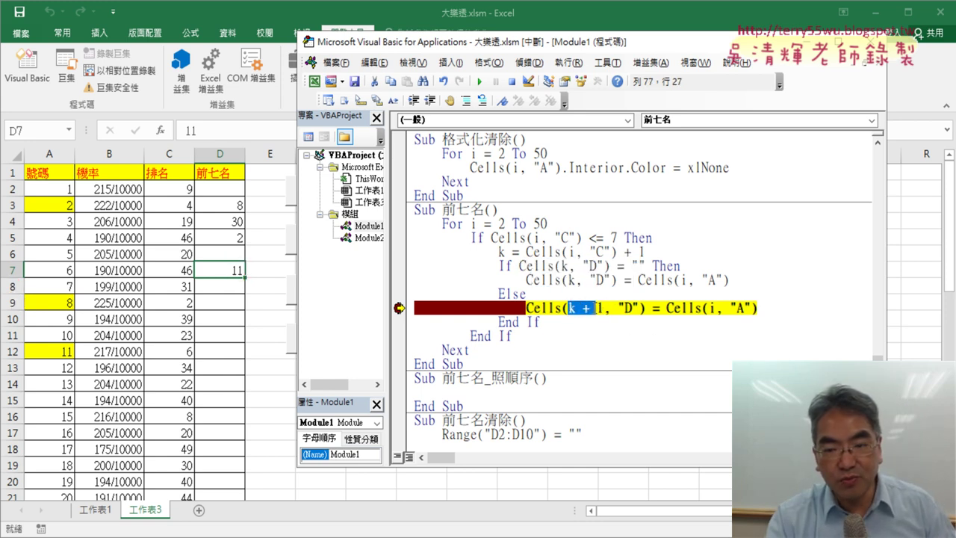
Step over the Else line with F8 so 31 lands in D8, then highlight Cells(k, "D") = "" again
{"action": "mouse_move", "coordinate": [594, 312]}
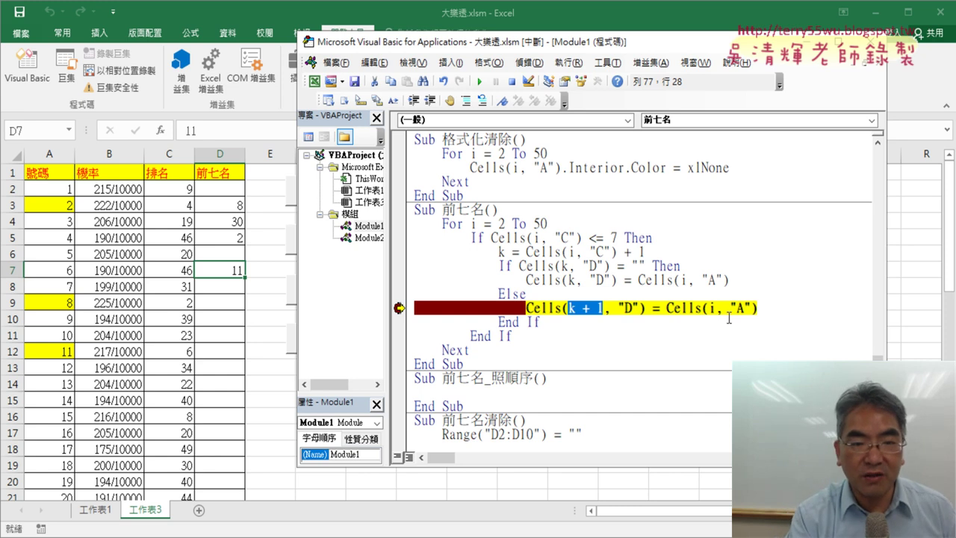
{"action": "key", "text": "F8"}
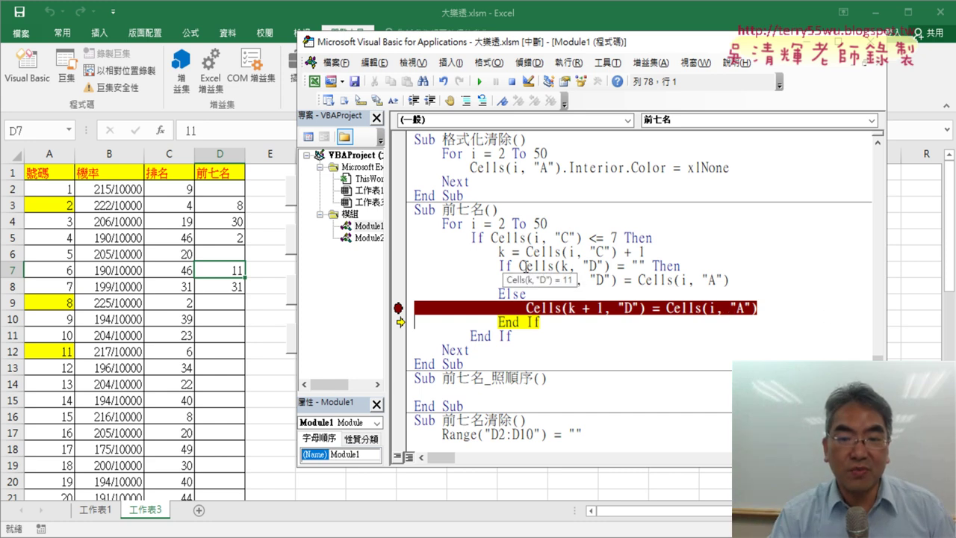
{"action": "left_click_drag", "start_coordinate": [519, 266], "coordinate": [644, 266]}
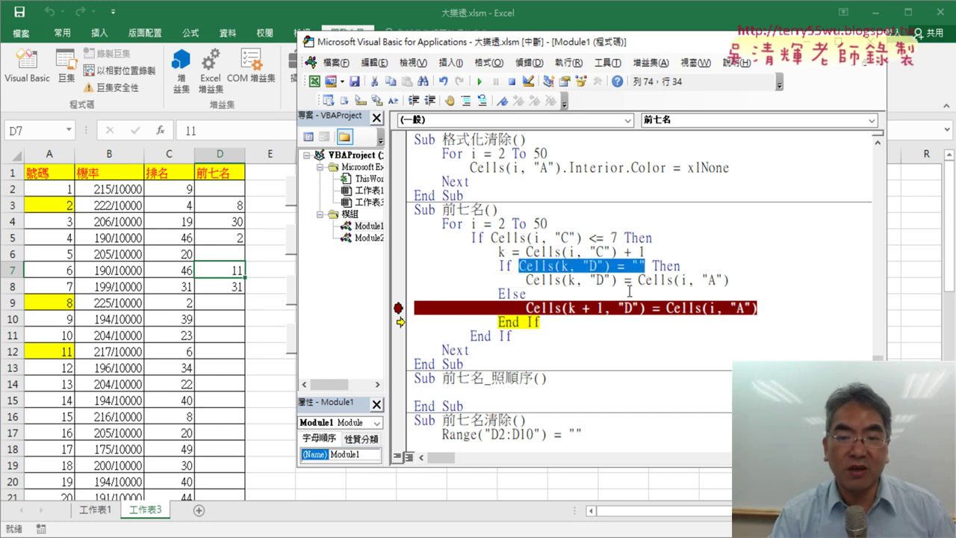
Clear the Else-line breakpoint, continue the macro to fill D2:D8, and highlight the nested If/Else block
{"action": "left_click", "coordinate": [629, 291]}
{"action": "left_click", "coordinate": [398, 307]}
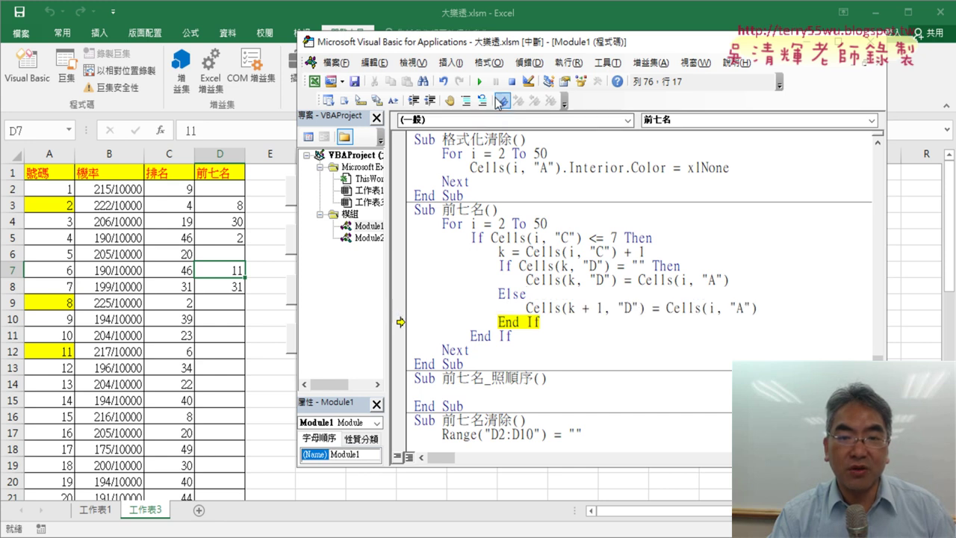
{"action": "left_click", "coordinate": [481, 81]}
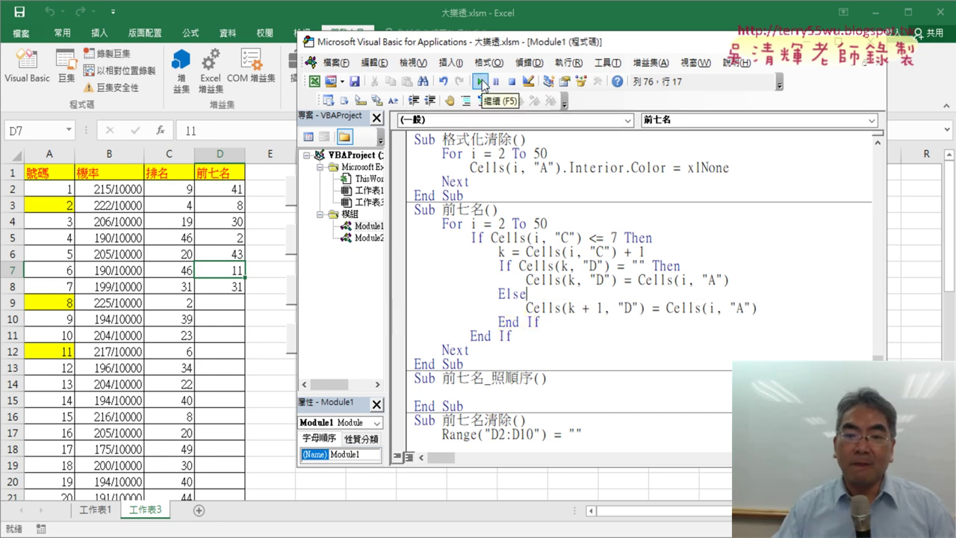
{"action": "left_click_drag", "start_coordinate": [545, 322], "coordinate": [402, 266]}
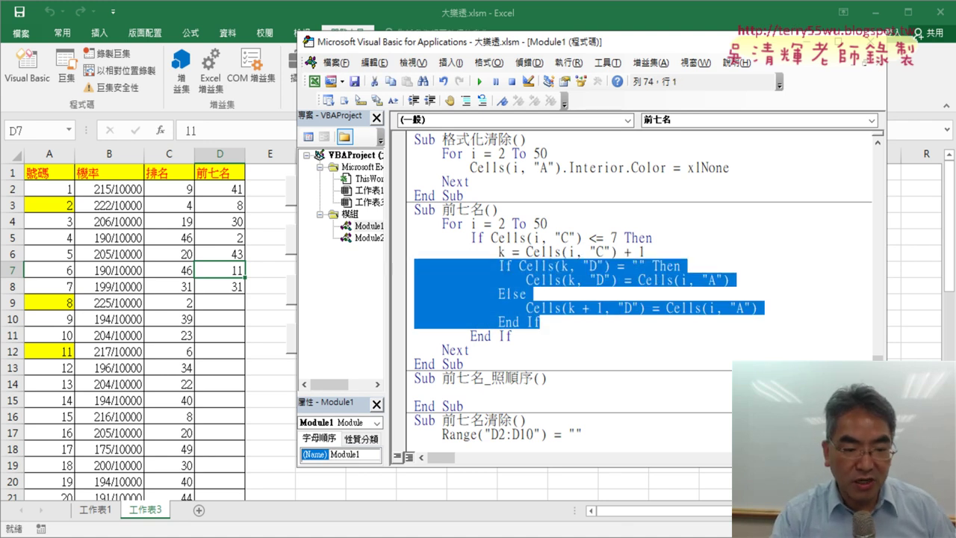
Bring up the tutorial Google Doc and scroll down to the 如果有相同名次處理 section
{"action": "mouse_move", "coordinate": [317, 532]}
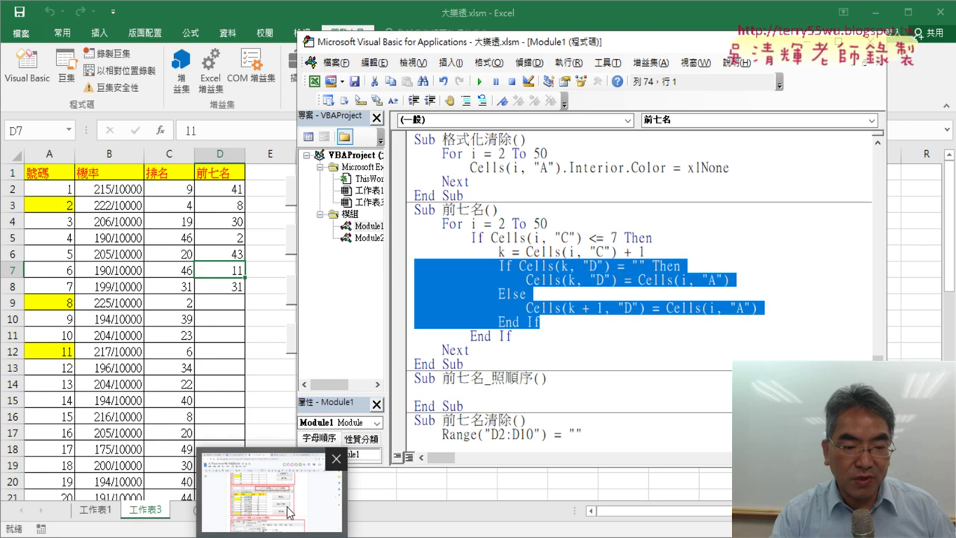
{"action": "left_click", "coordinate": [290, 513]}
{"action": "scroll", "coordinate": [561, 339], "scroll_direction": "down", "scroll_amount": 4}
{"action": "scroll", "coordinate": [709, 314], "scroll_direction": "down", "scroll_amount": 3}
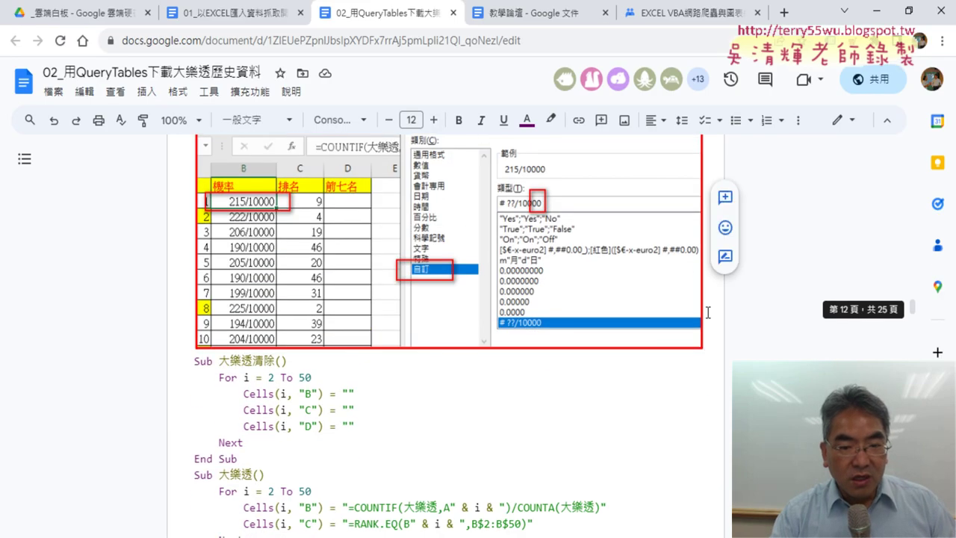
{"action": "scroll", "coordinate": [708, 314], "scroll_direction": "down", "scroll_amount": 1}
{"action": "scroll", "coordinate": [708, 311], "scroll_direction": "down", "scroll_amount": 3}
{"action": "scroll", "coordinate": [708, 311], "scroll_direction": "down", "scroll_amount": 3}
{"action": "scroll", "coordinate": [702, 310], "scroll_direction": "down", "scroll_amount": 2}
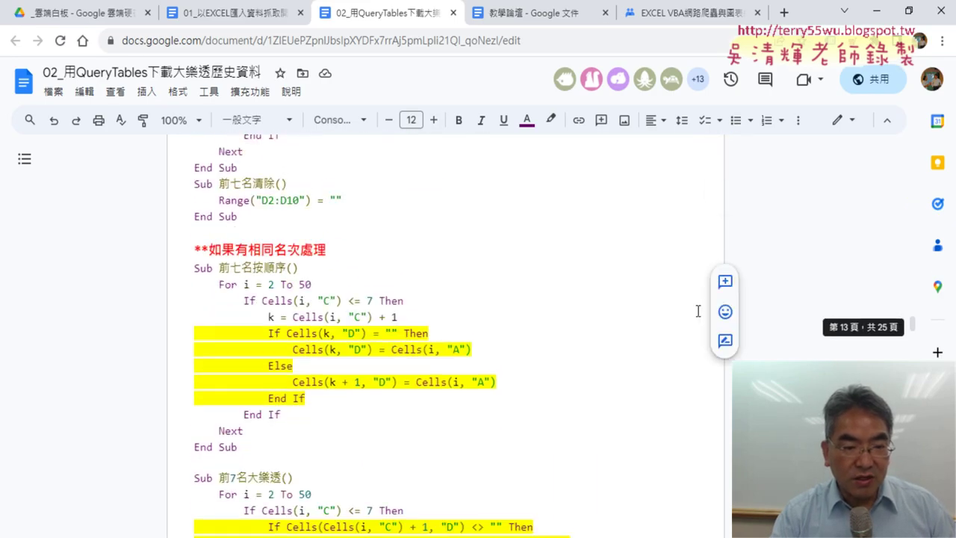
Highlight the 前七名按順序 nested If/Else lines and its empty-cell condition in the document
{"action": "left_click_drag", "start_coordinate": [334, 246], "coordinate": [292, 249]}
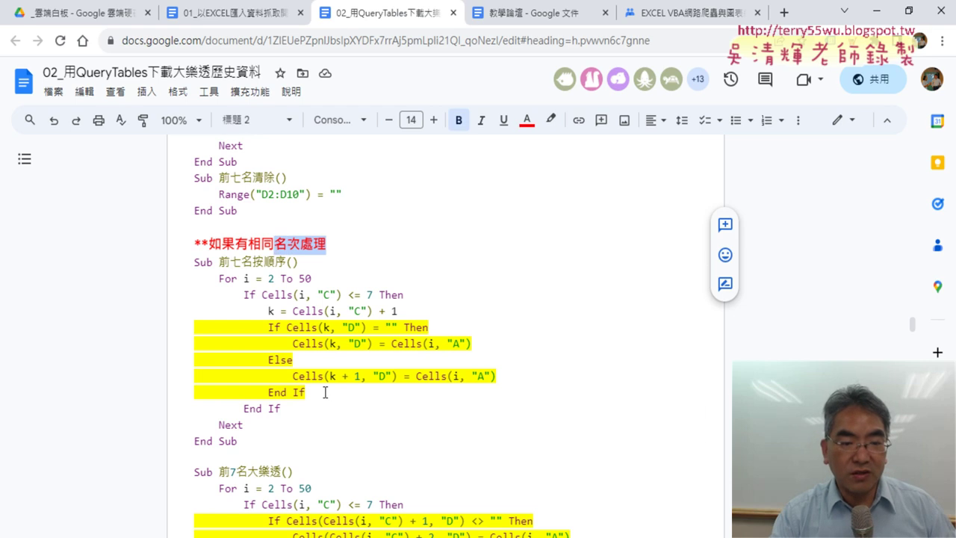
{"action": "left_click_drag", "start_coordinate": [325, 392], "coordinate": [183, 326]}
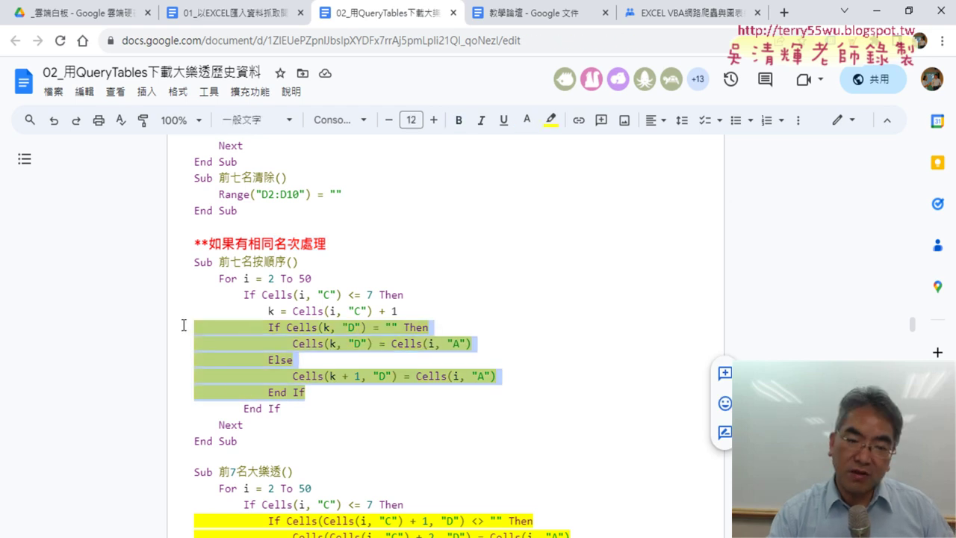
{"action": "left_click", "coordinate": [339, 327]}
{"action": "left_click_drag", "start_coordinate": [287, 325], "coordinate": [398, 326]}
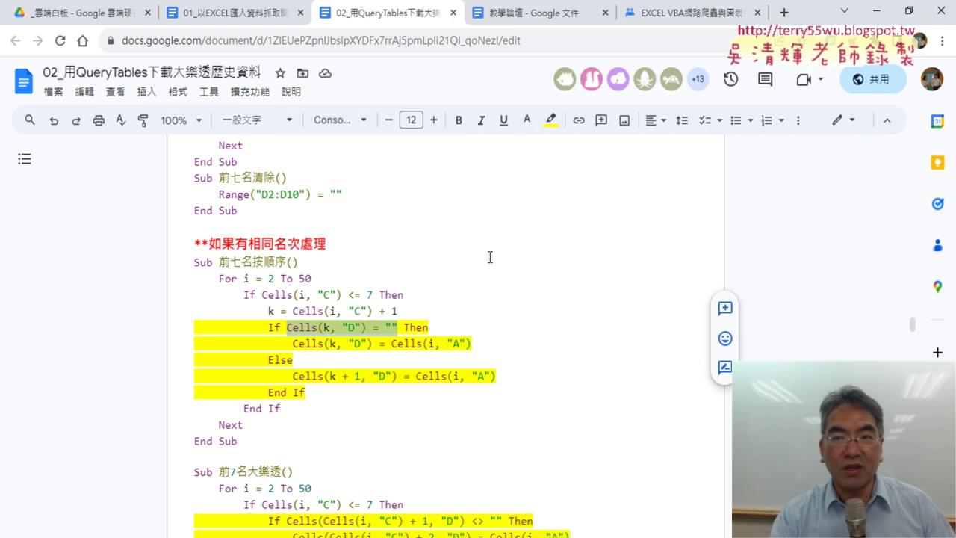
{"action": "mouse_move", "coordinate": [586, 7]}
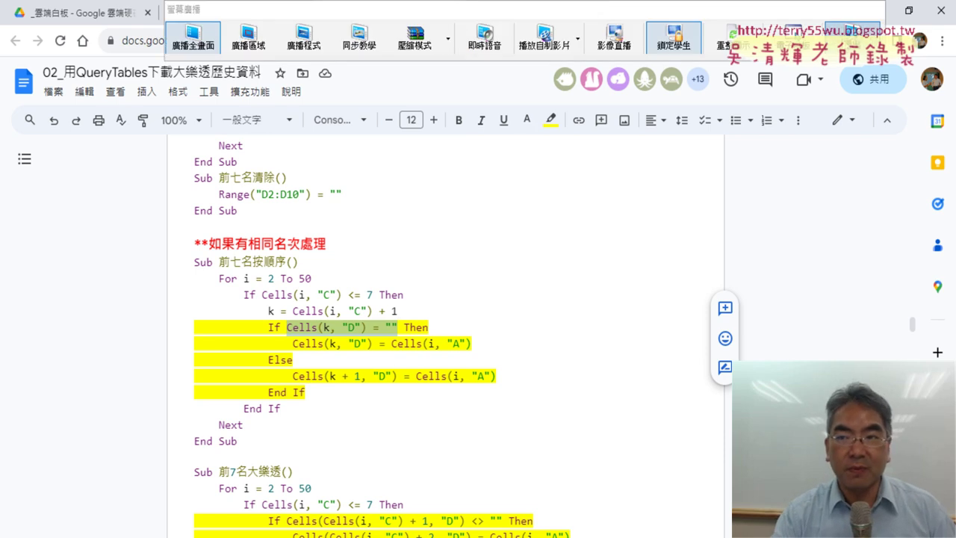
{"action": "left_click", "coordinate": [844, 39]}
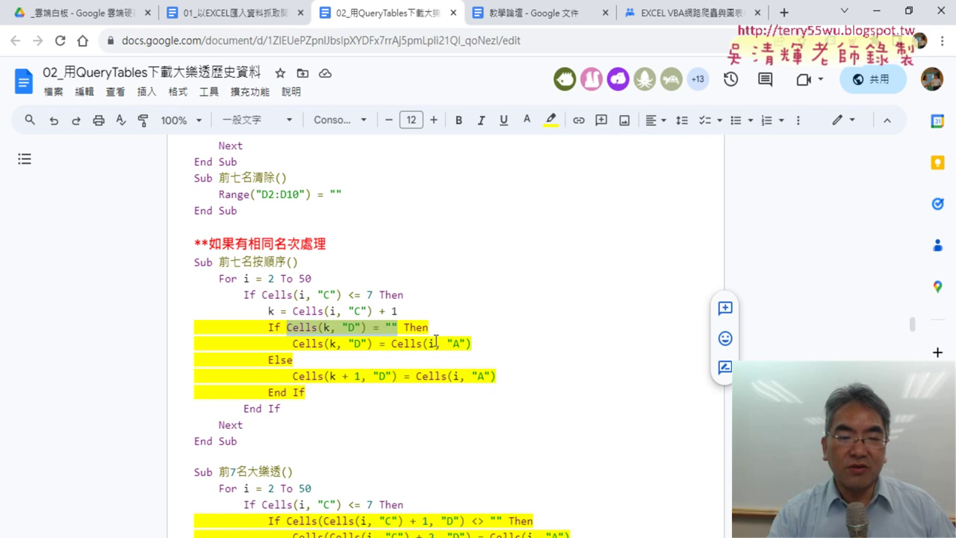
{"action": "left_click", "coordinate": [437, 329]}
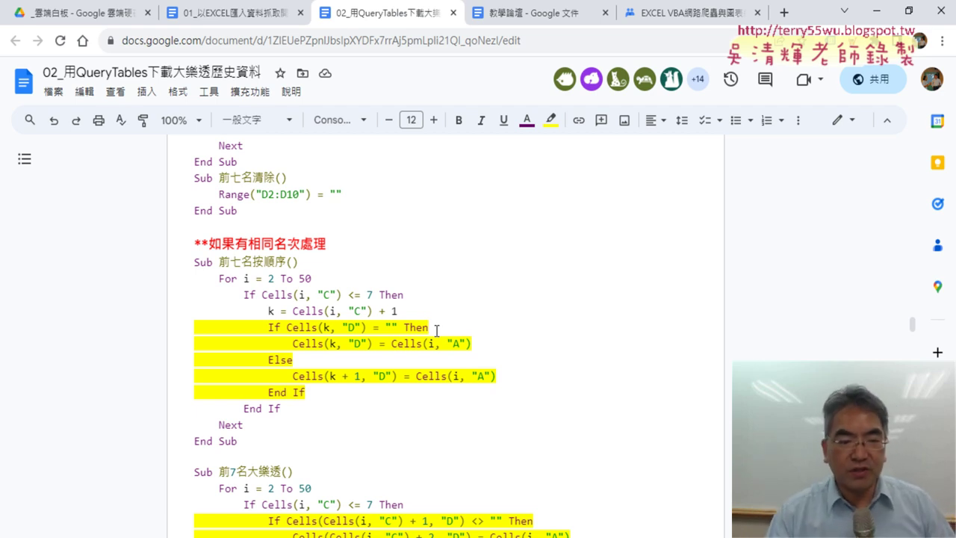
{"action": "mouse_move", "coordinate": [913, 327]}
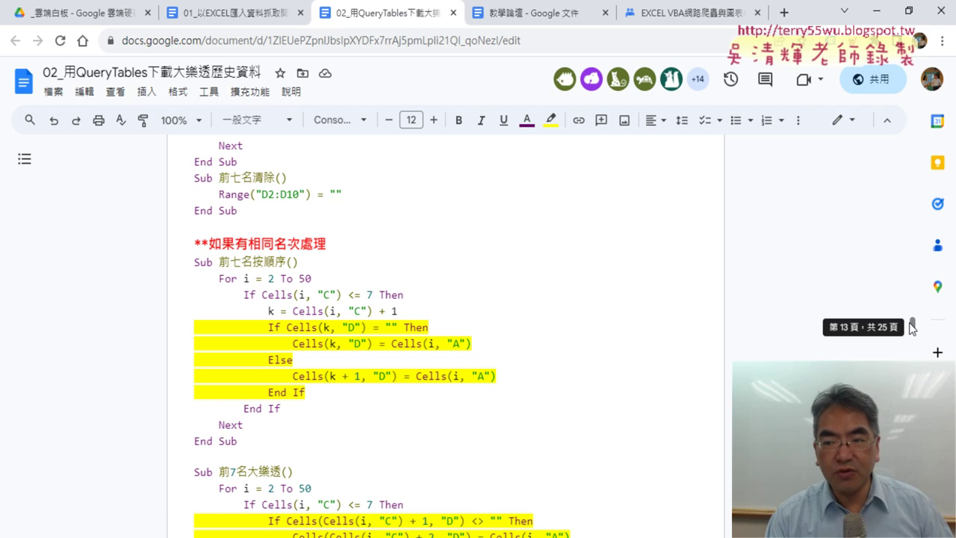